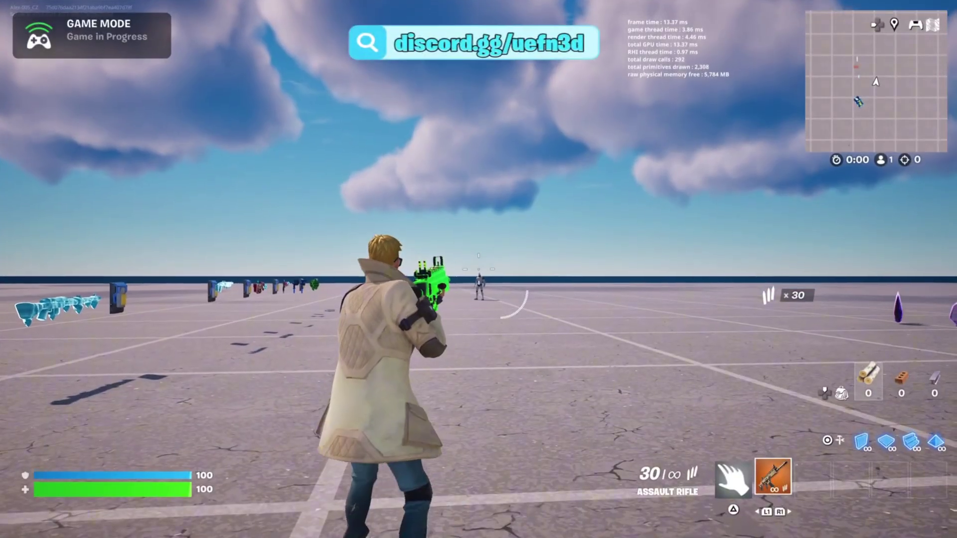
key("w")
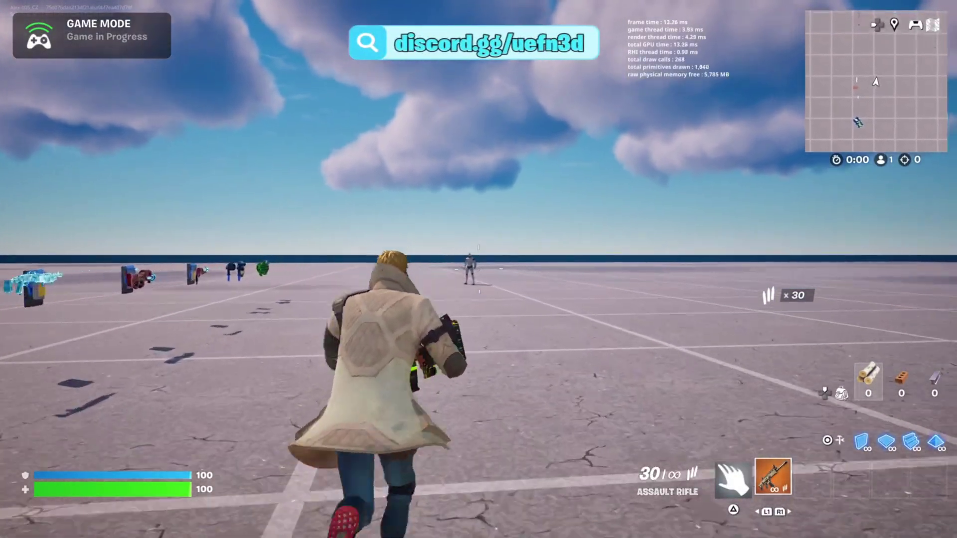
right_click(479, 269)
left_click(479, 269)
left_click(478, 269)
left_click(478, 269)
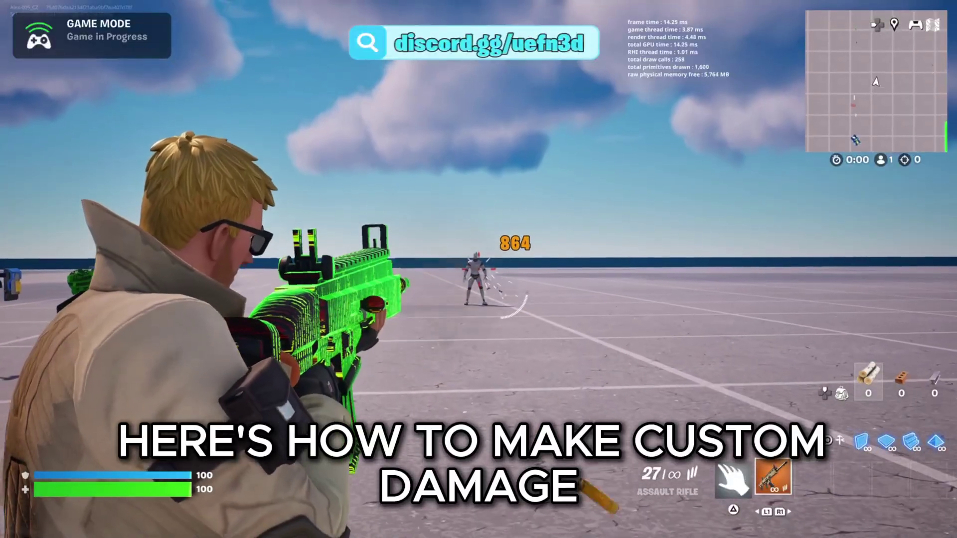
left_click(479, 270)
key("r")
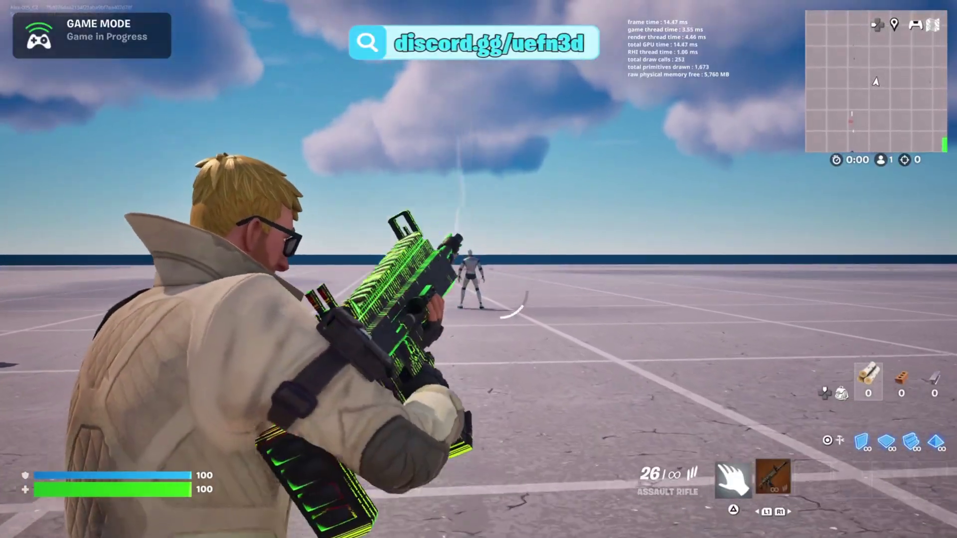
left_click(479, 269)
left_click(478, 269)
left_click(479, 270)
key("r")
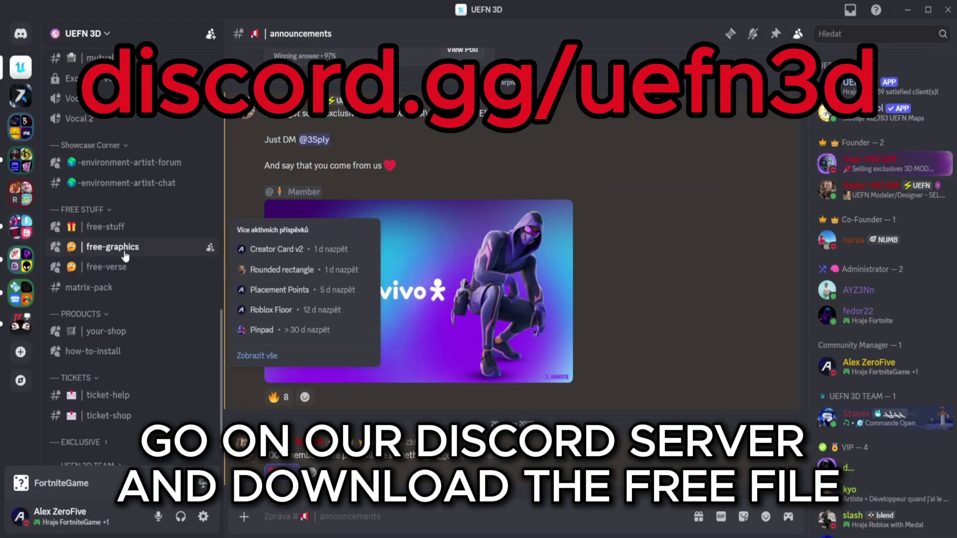
Open the "Custom damage NEW" post in the UEFN 3D server's free-verse channel and expand its attached Verse code.
left_click(118, 266)
left_click(514, 187)
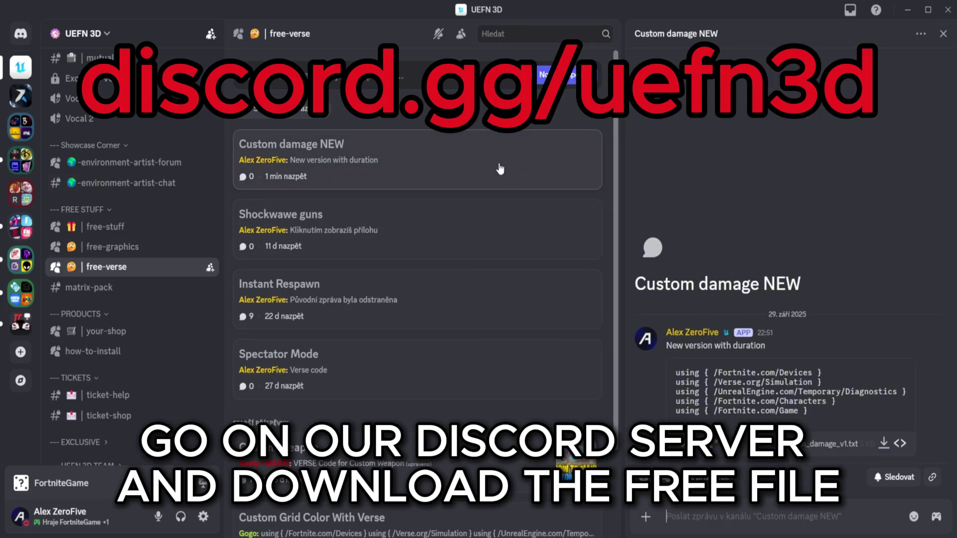
left_click(688, 443)
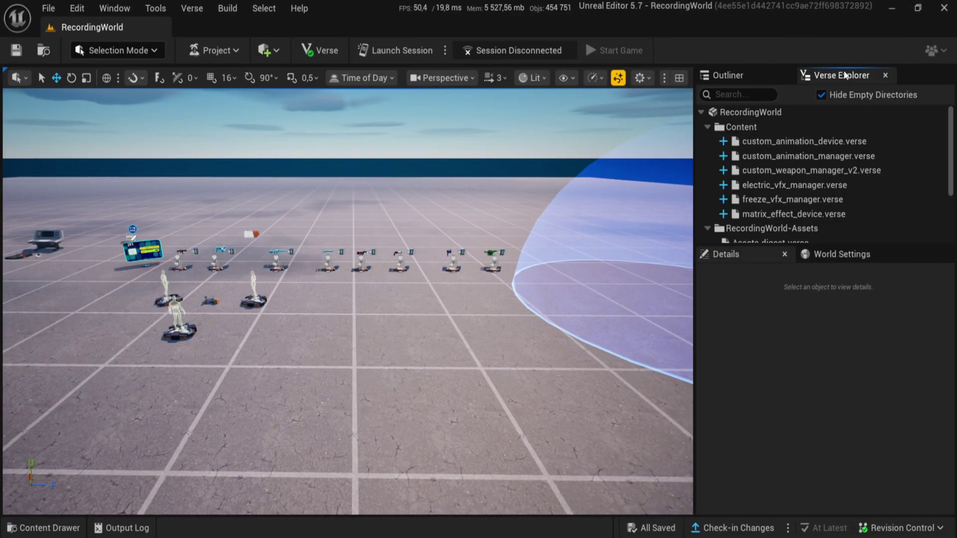
Create an empty Verse file named custom_damage_device in the project's Content directory.
right_click(753, 129)
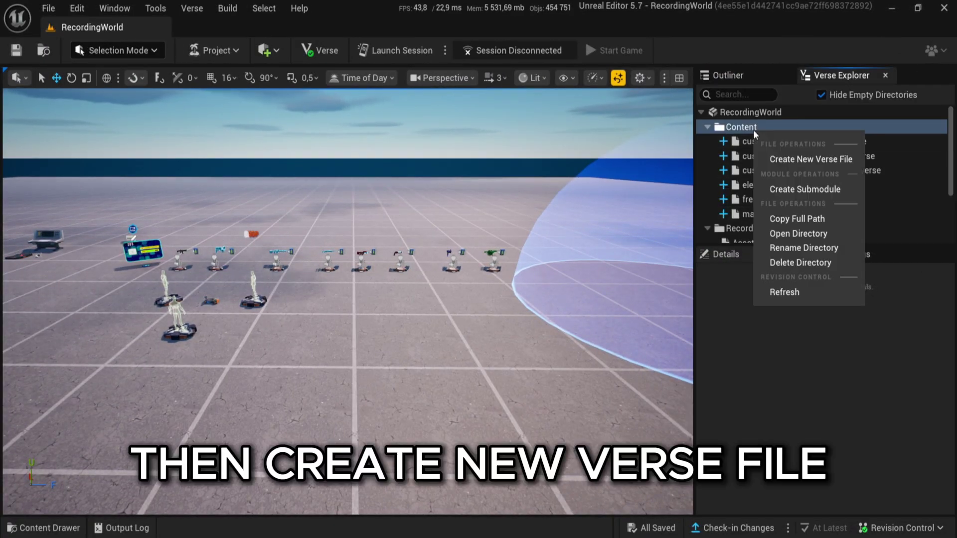
left_click(807, 159)
left_click(631, 476)
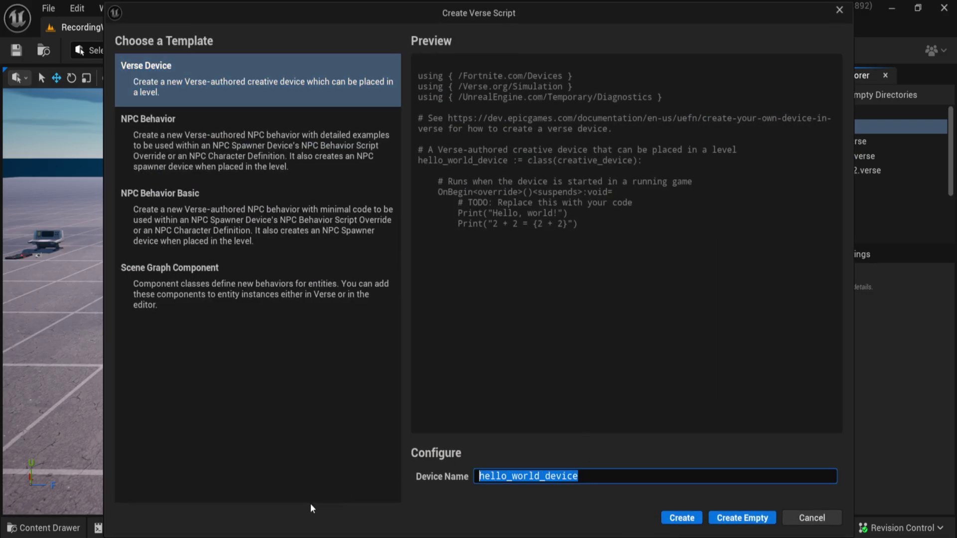
type("custom_damage_")
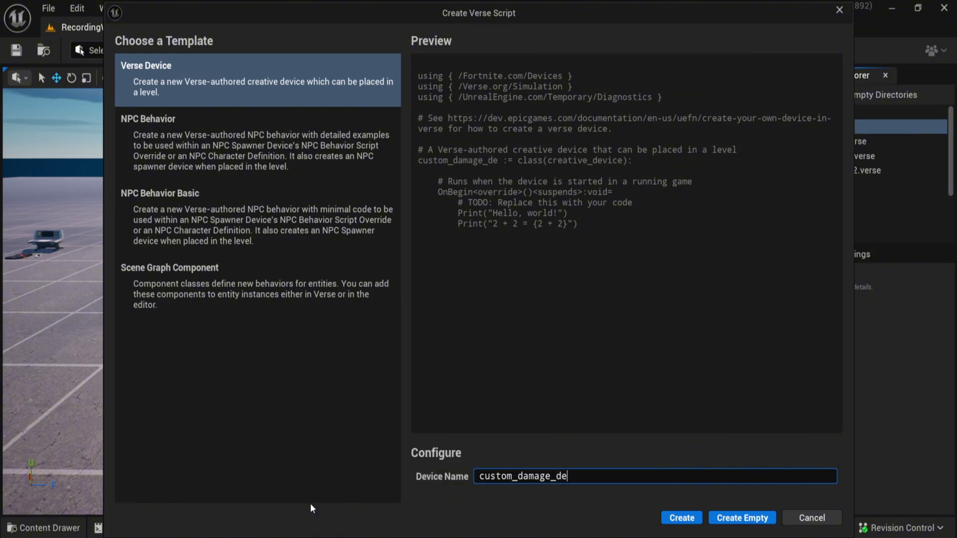
left_click(750, 524)
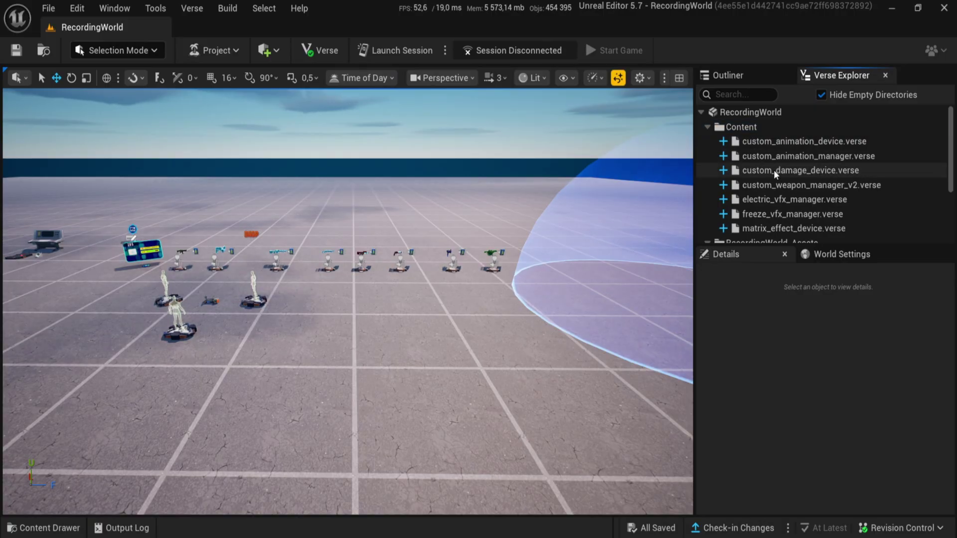
Open custom_damage_device.verse in the code editor and replace its placeholder comment with the copied custom damage code.
left_click(774, 170)
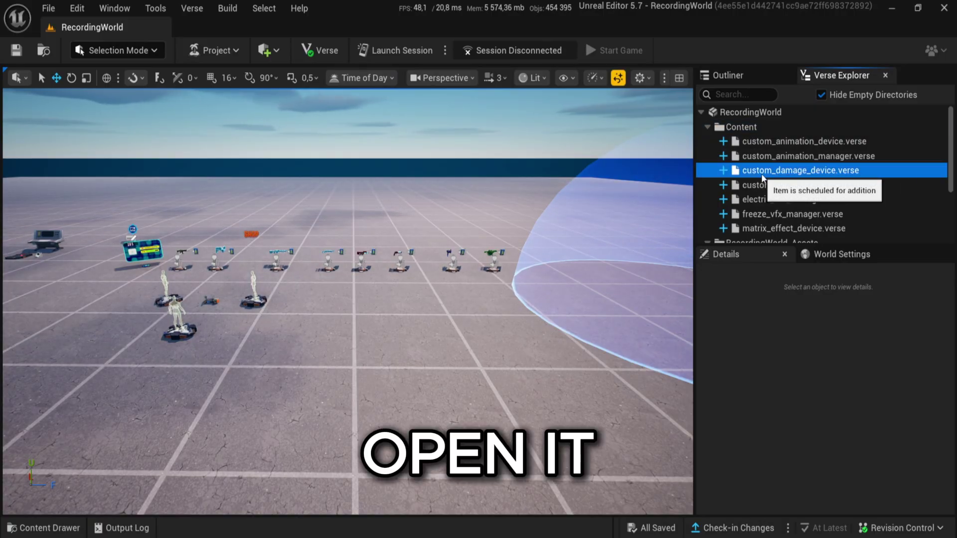
right_click(789, 171)
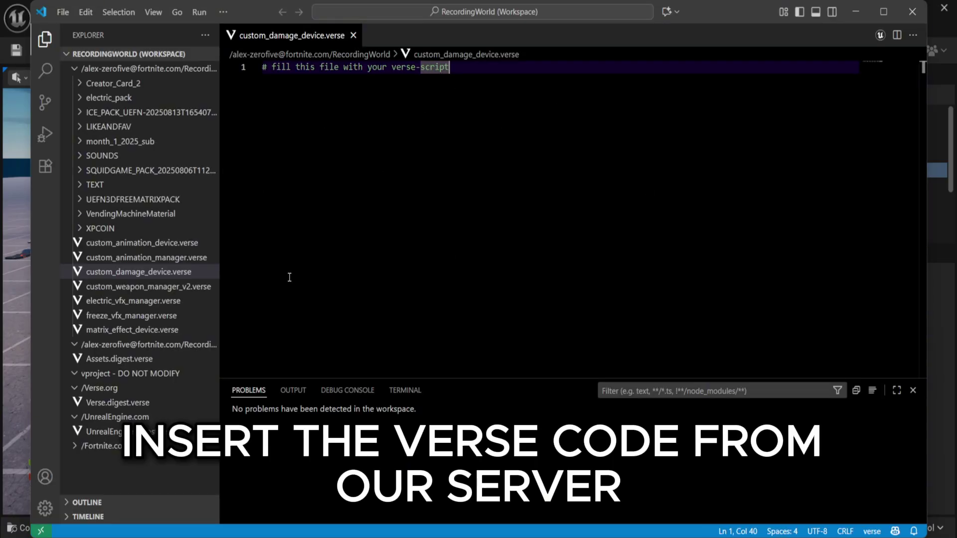
key("ctrl+a")
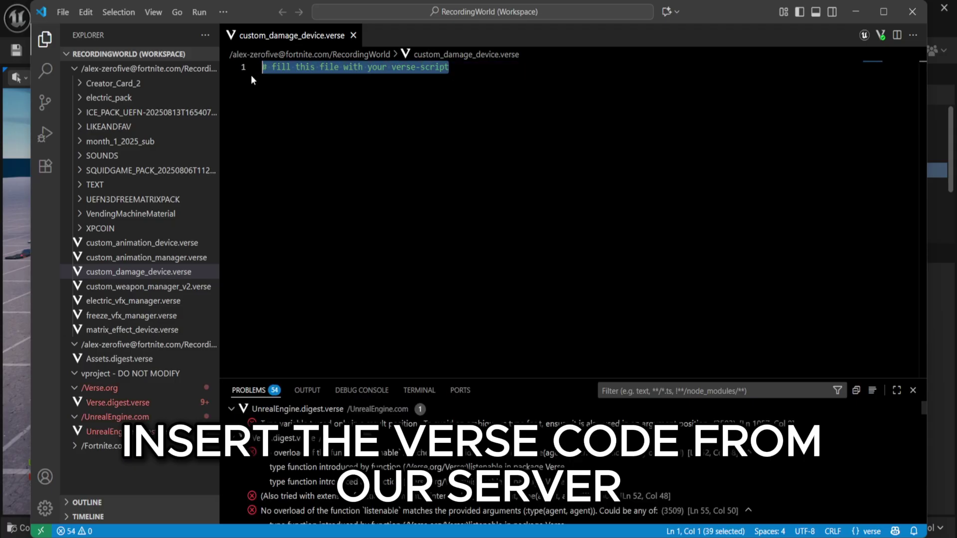
mouse_move(351, 533)
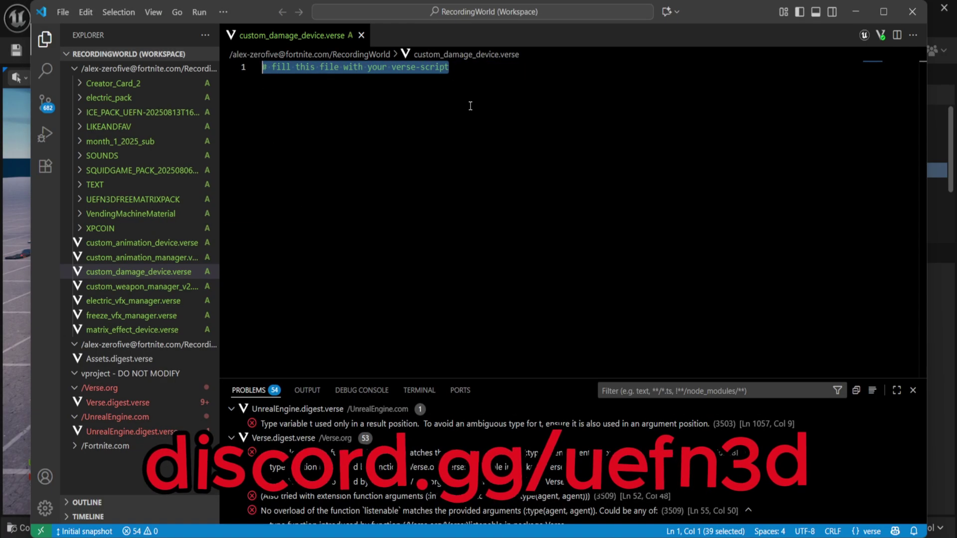
key("BackSpace")
key("ctrl+v")
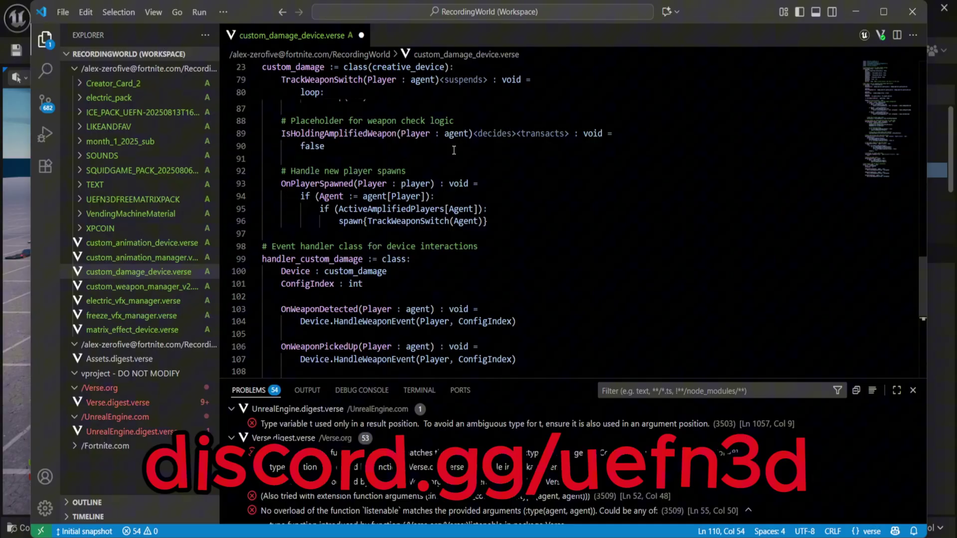
Save and build the Verse code, and switch back to the Unreal Editor.
scroll(453, 150, "up", 20)
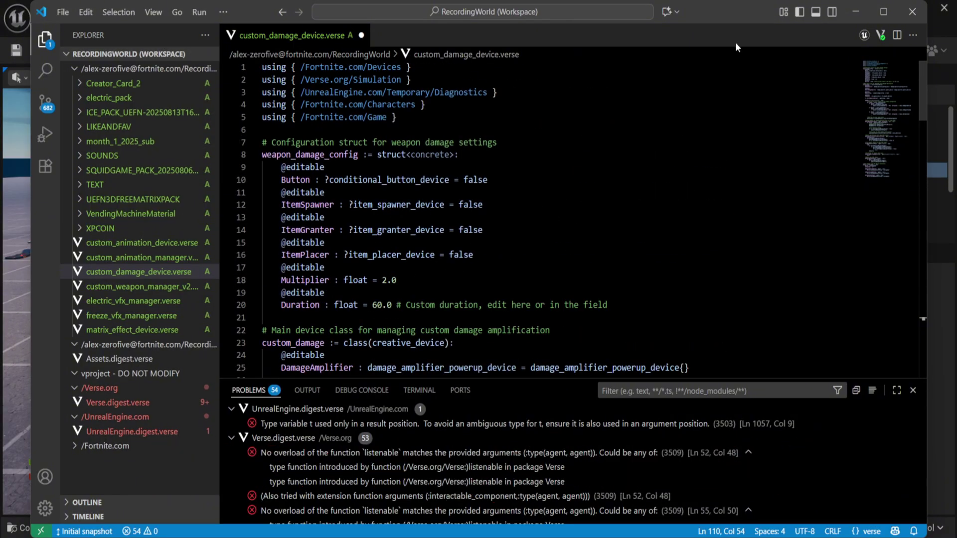
left_click(881, 36)
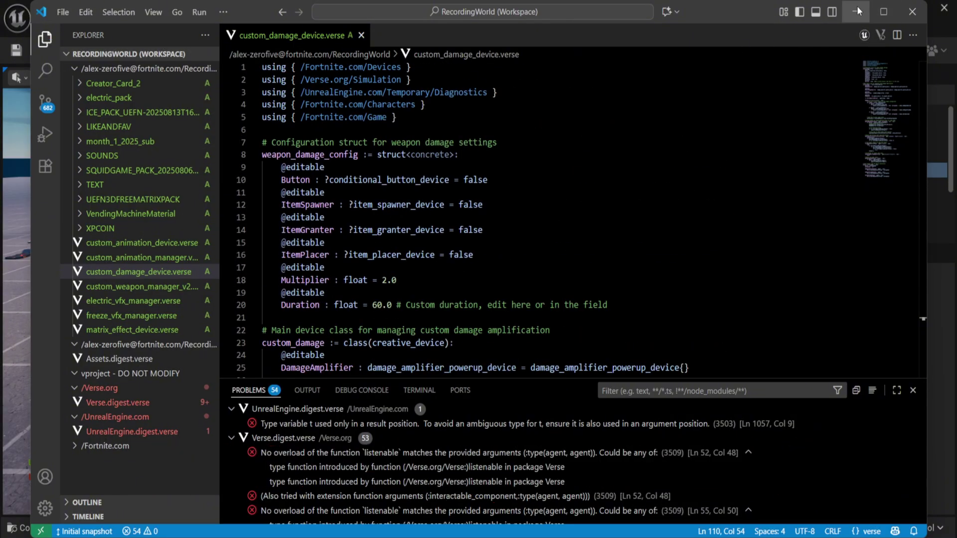
left_click(858, 10)
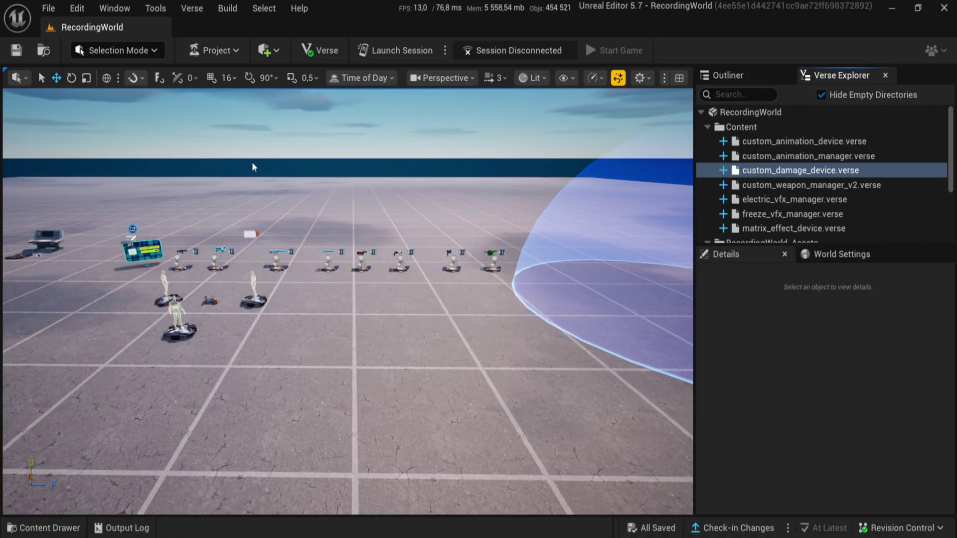
Place the custom_damage Verse class on the open floor in front of the weapon row and turn off Visible in Game.
scroll(269, 255, "up", 1)
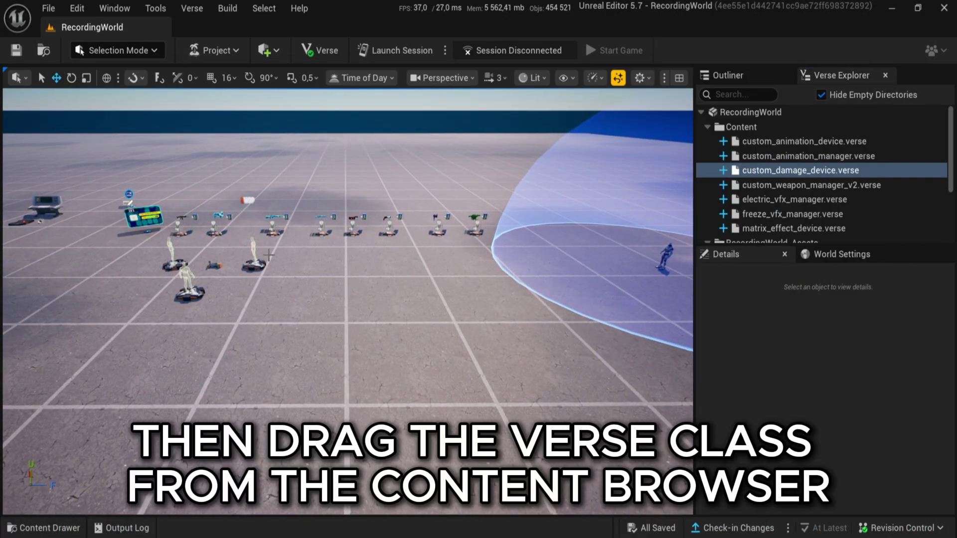
key("ctrl+space")
scroll(255, 452, "down", 3)
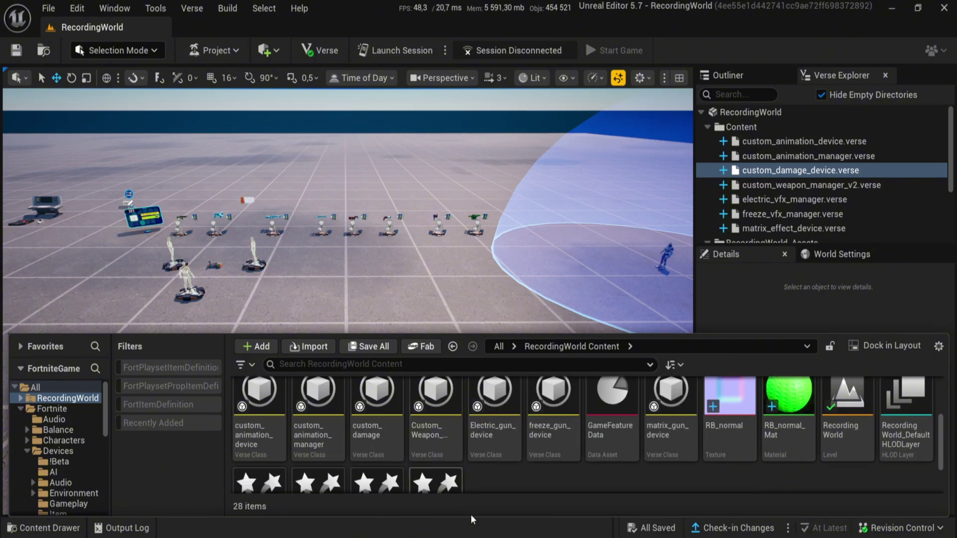
left_click_drag(377, 432, 337, 352)
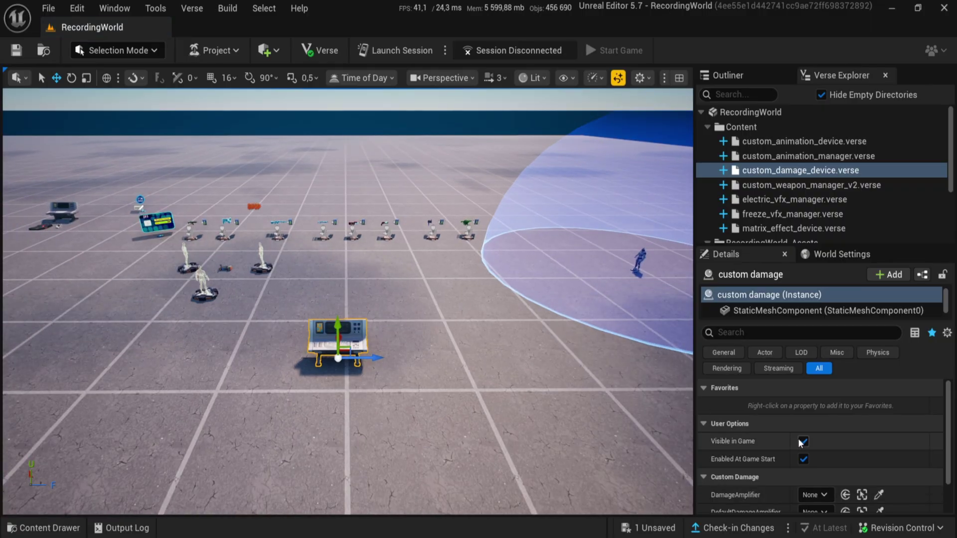
key("Down")
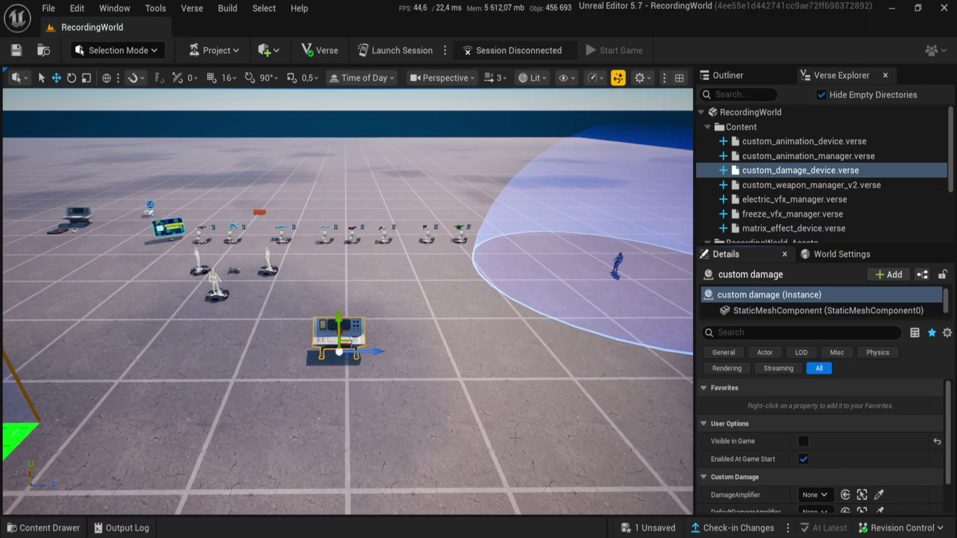
right_click_drag(399, 299, 394, 349)
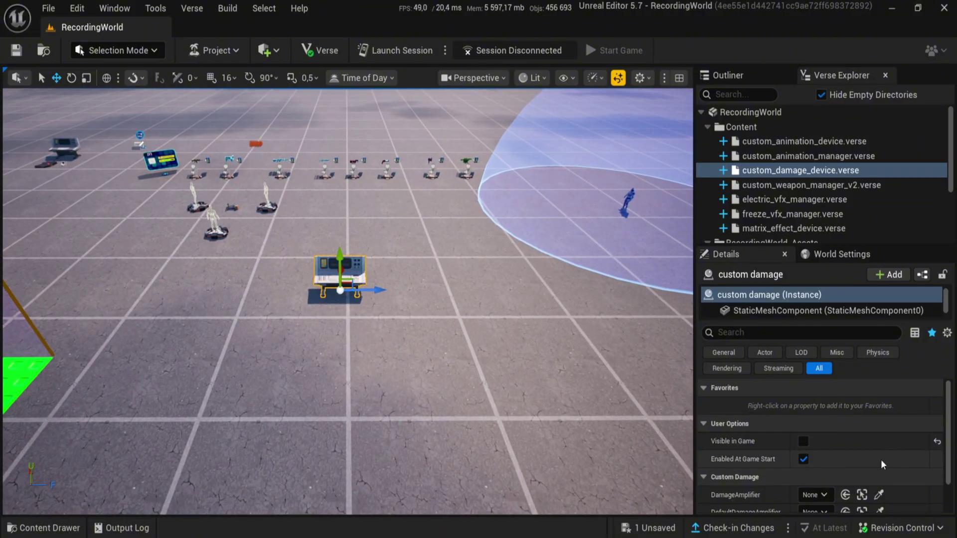
Add one WeaponConfigs element to the custom damage device and give its Button and ItemGranter fields device values.
scroll(881, 460, "down", 2)
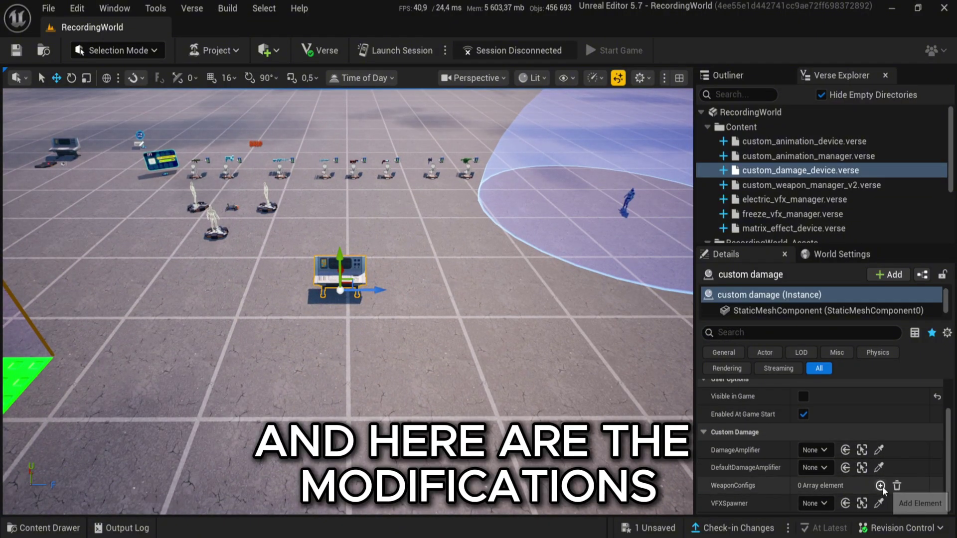
scroll(778, 450, "down", 5)
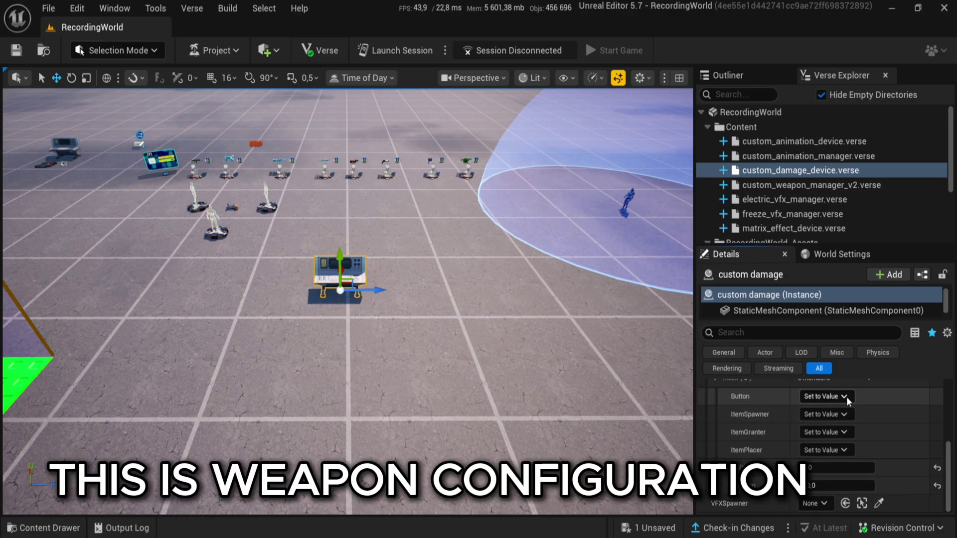
left_click(833, 400)
left_click(818, 430)
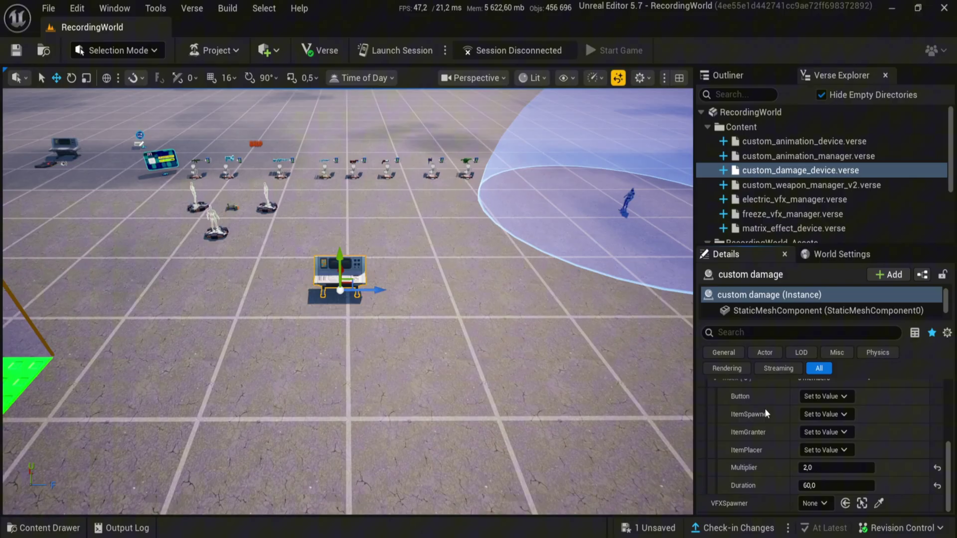
left_click(830, 434)
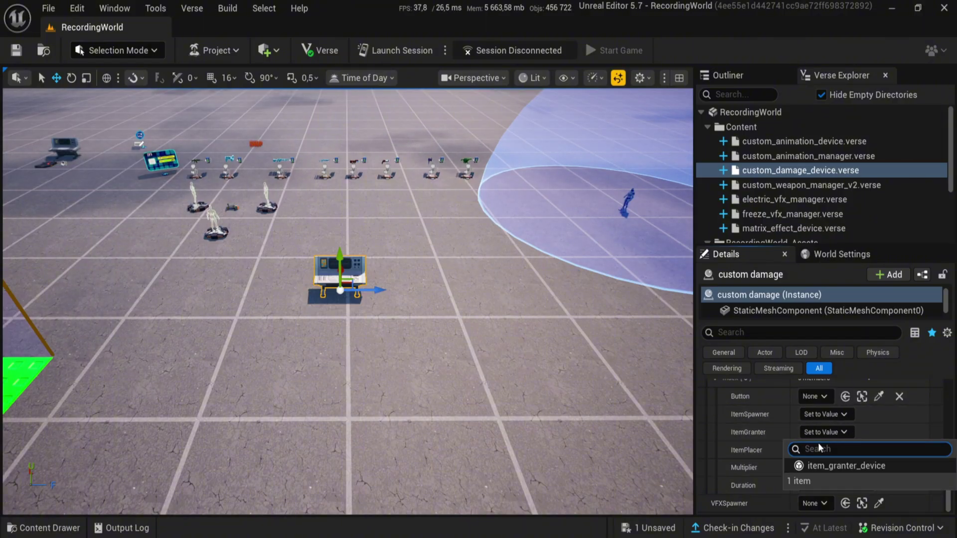
left_click(829, 464)
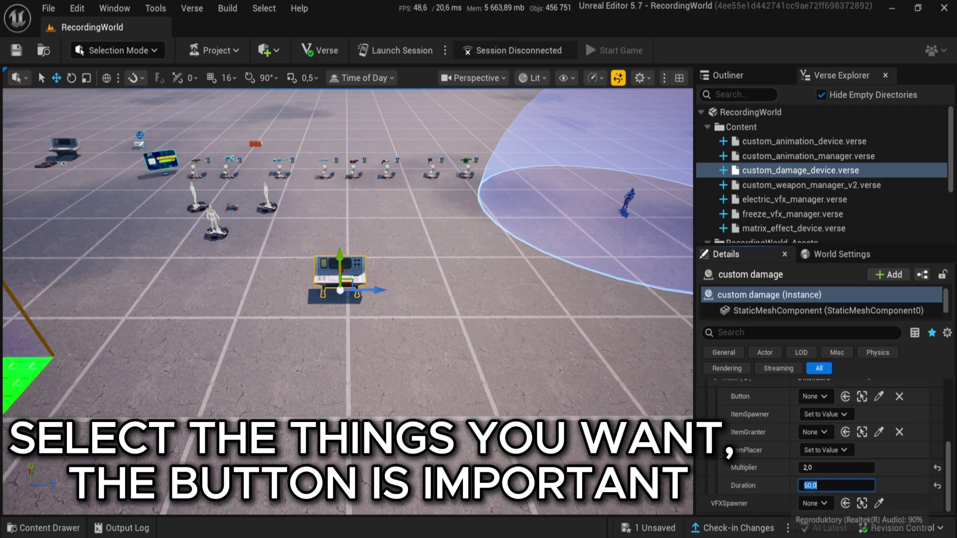
Set the weapon configuration's Duration to 30 and its Multiplier to 8.
type("30")
key("Return")
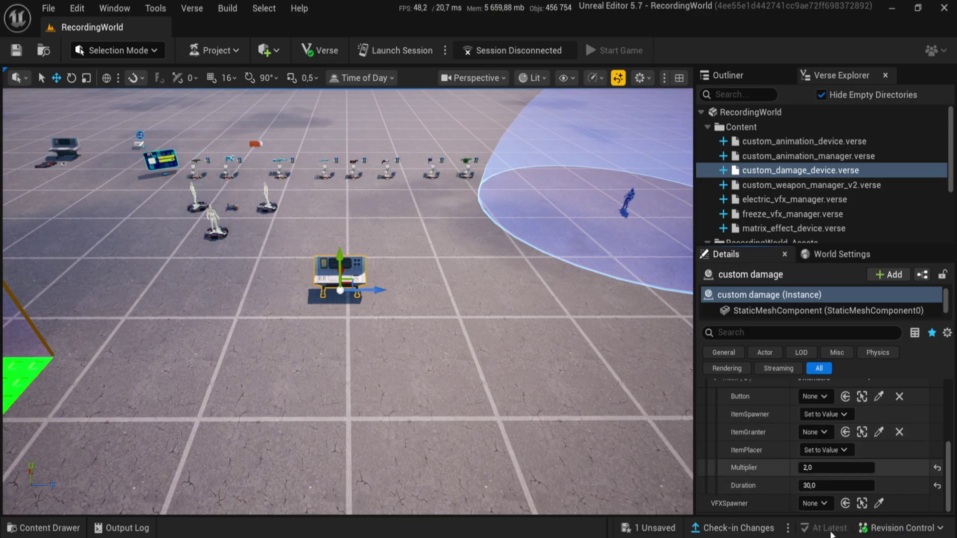
left_click(818, 468)
type("8")
key("Return")
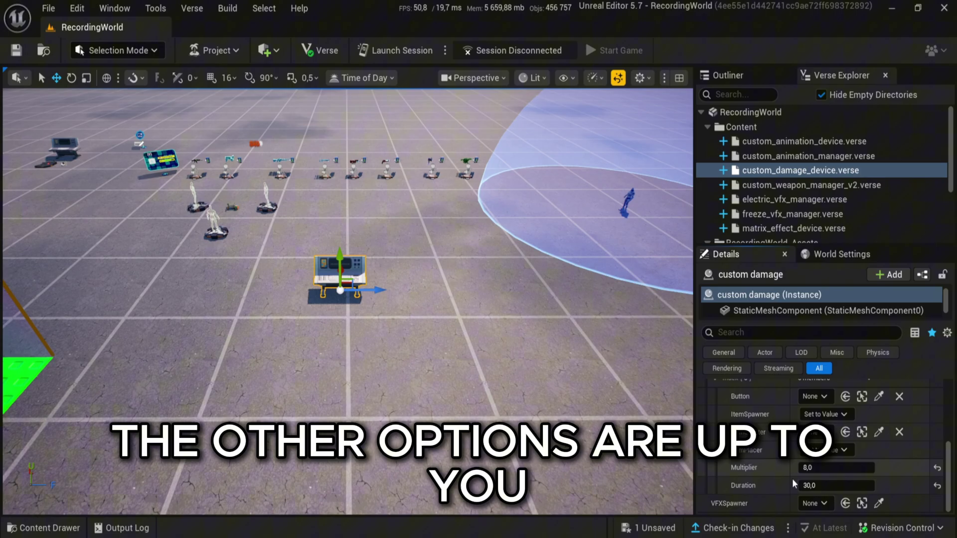
Try to pick a device from the level for the weapon configuration's Button field.
scroll(847, 457, "up", 3)
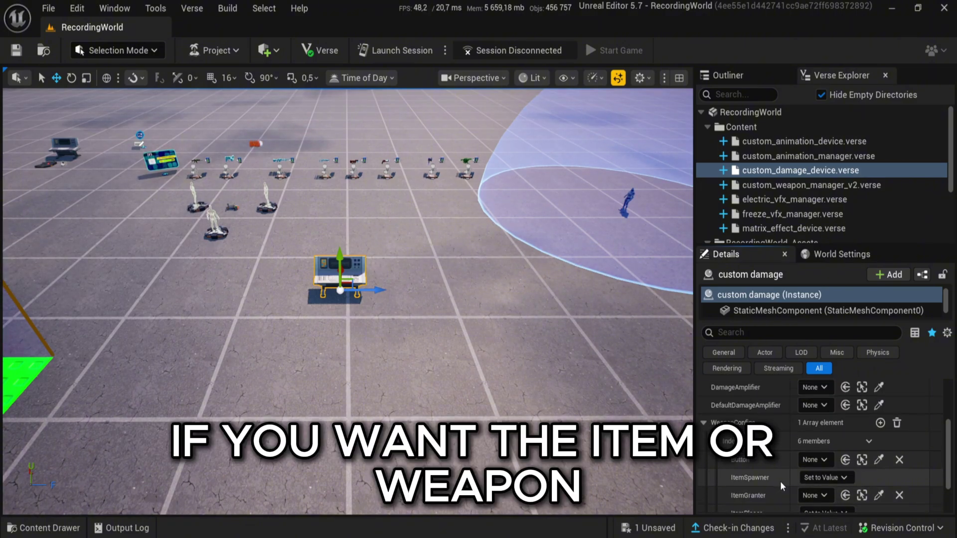
left_click(879, 418)
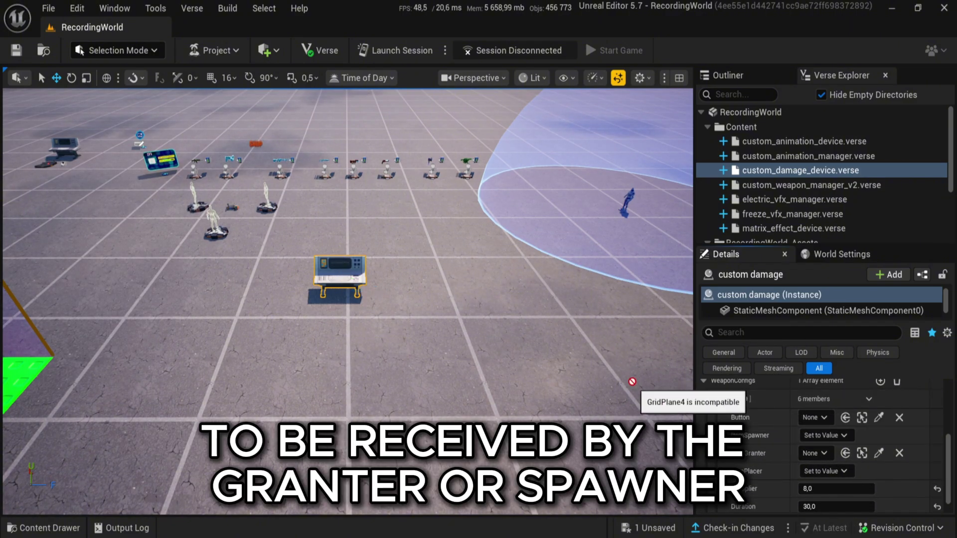
right_click_drag(510, 313, 564, 286)
key("w")
left_click(432, 244)
Select the conditional button with the assault rifle icon and examine its key item settings.
key("w")
key("s")
left_click(366, 234)
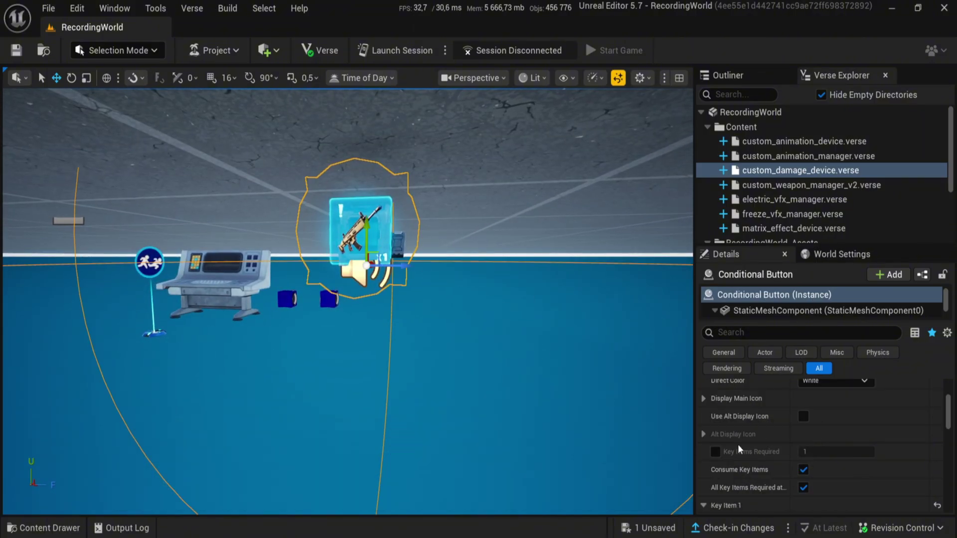
scroll(807, 484, "up", 5)
scroll(794, 468, "down", 8)
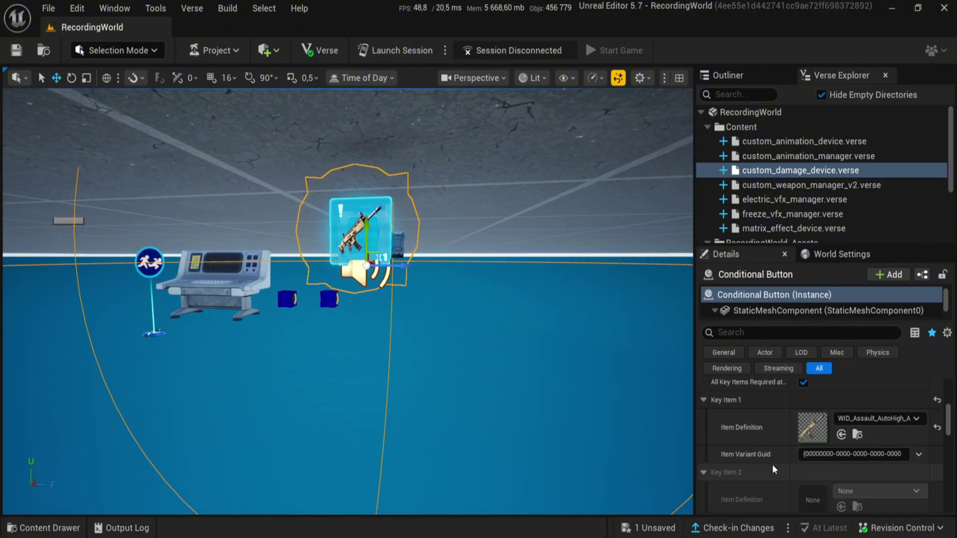
scroll(743, 413, "up", 1)
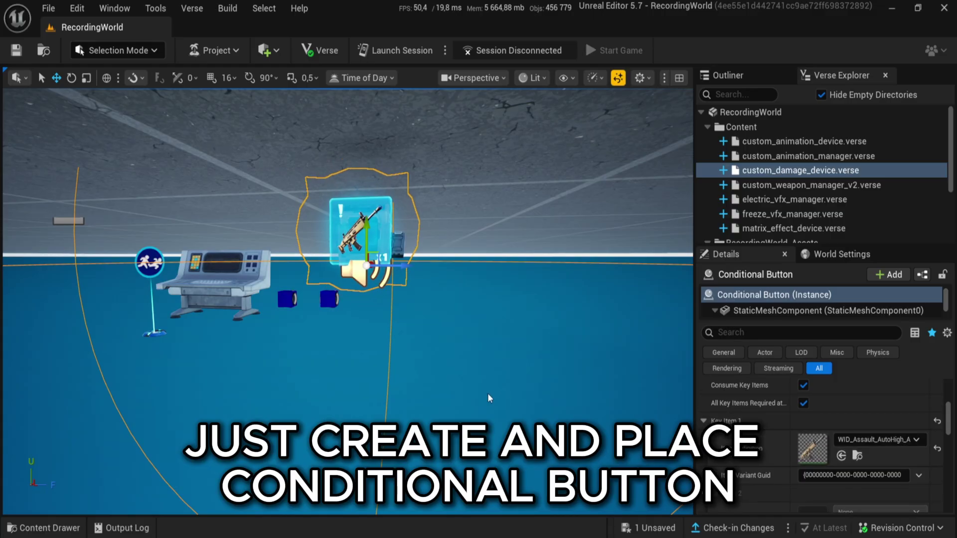
Assign the item granter at the leftmost weapon stand near the shop sign to the weapon configuration's ItemGranter field.
key("s")
right_click_drag(488, 393, 573, 421)
right_click_drag(445, 296, 445, 297)
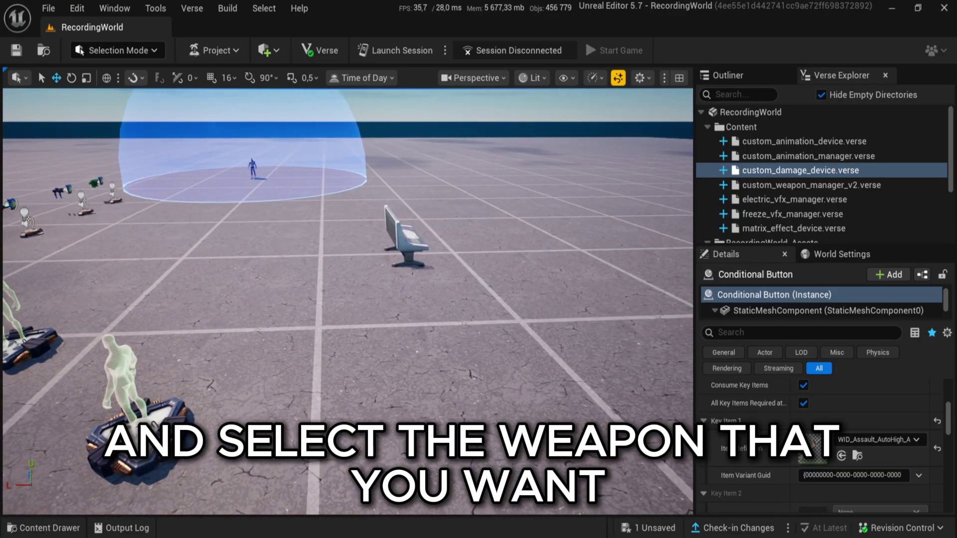
left_click(406, 239)
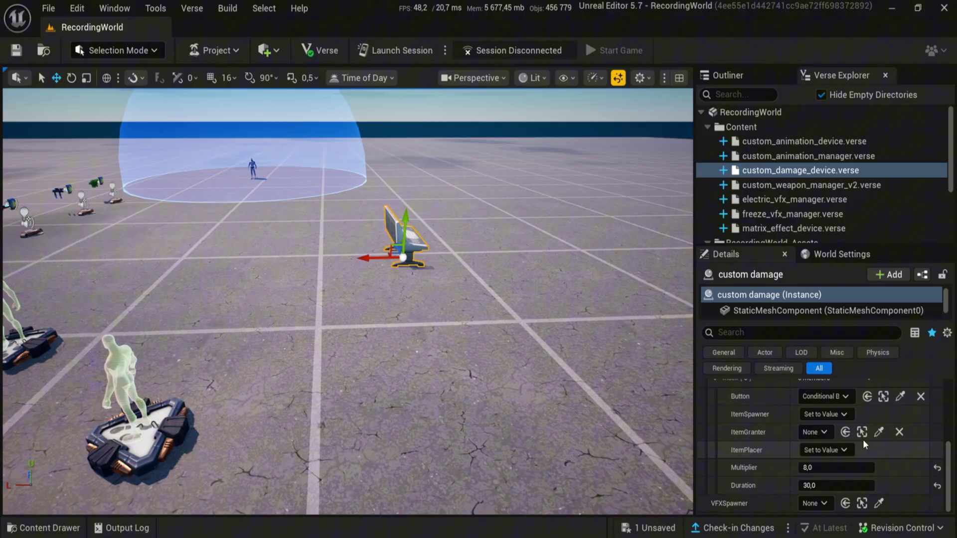
left_click(878, 433)
right_click_drag(453, 403, 90, 411)
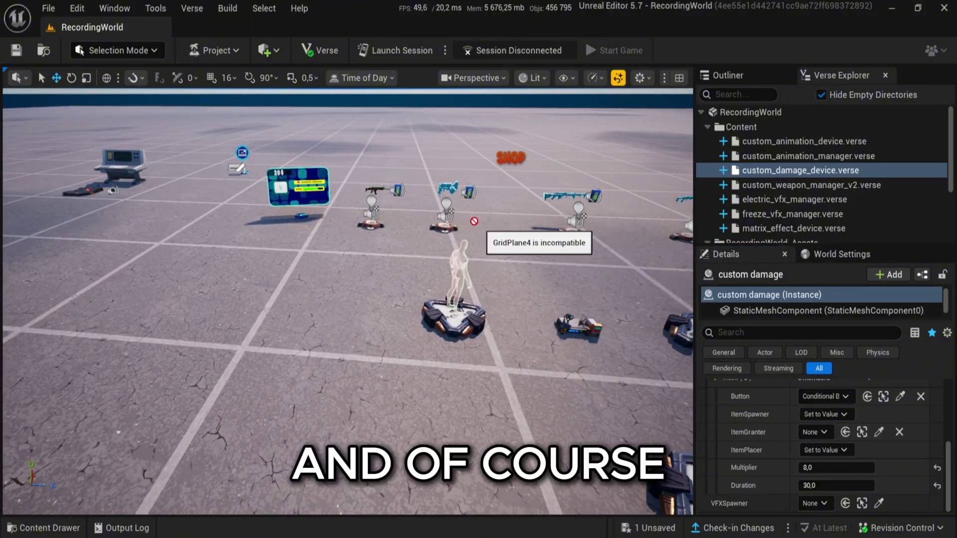
left_click(367, 225)
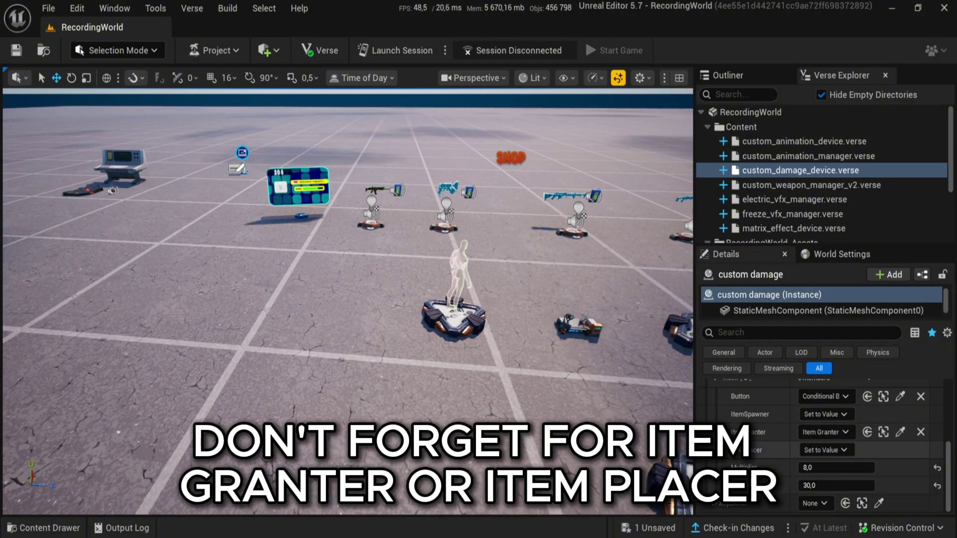
Find the Damage Amplifier Powerup among all content and place it in front of the custom damage device.
scroll(770, 452, "up", 1)
right_click_drag(574, 394, 688, 423)
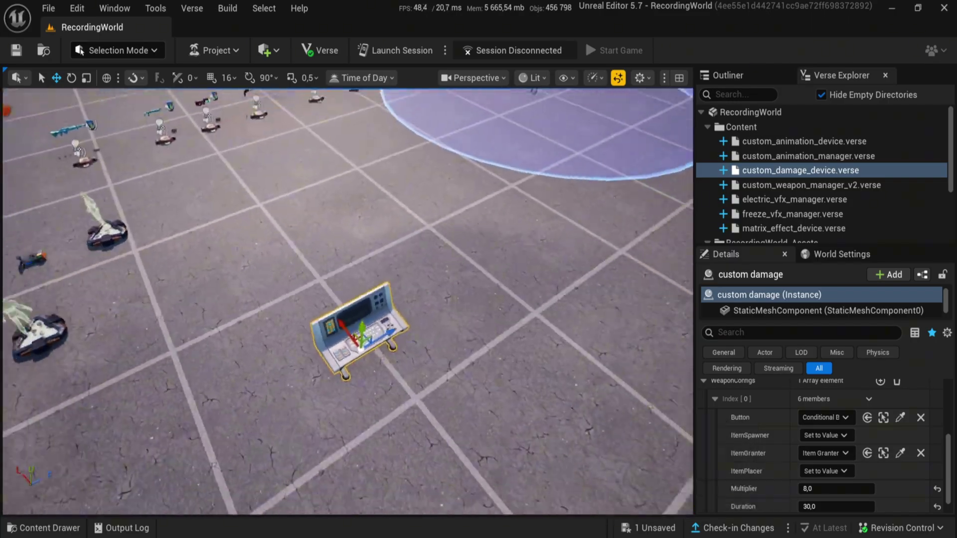
mouse_move(227, 362)
right_mouse_down()
mouse_move(246, 411)
mouse_move(227, 361)
right_mouse_up()
key("ctrl+space")
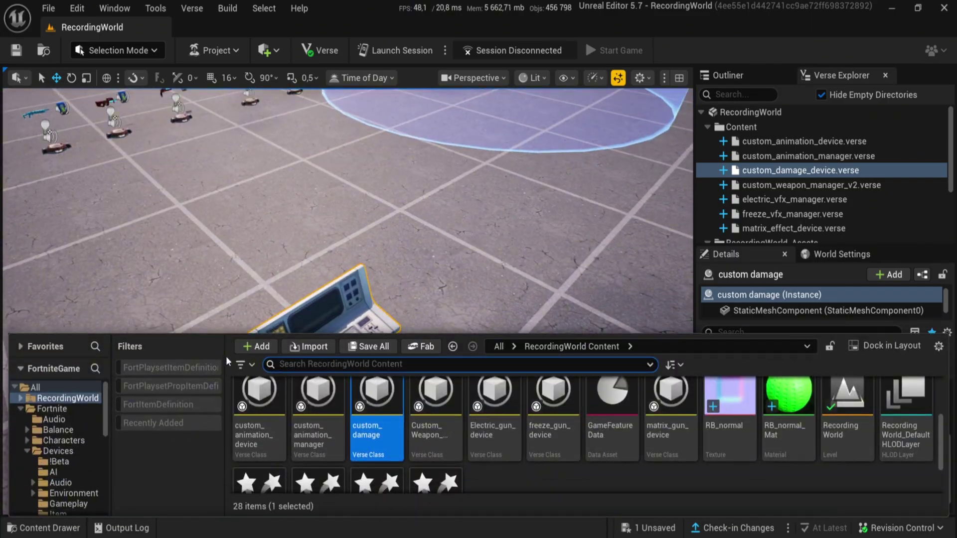
left_click(81, 389)
left_click(321, 360)
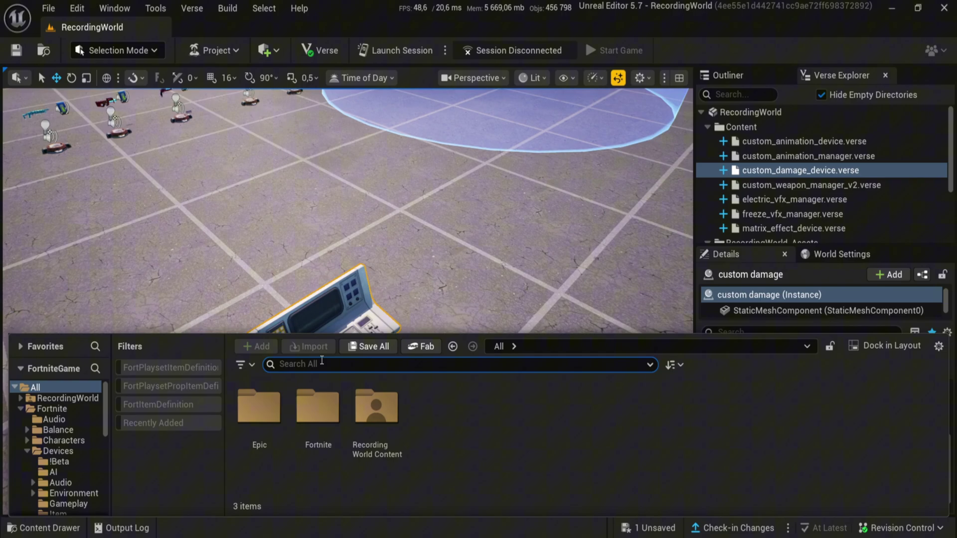
type("damage ampl")
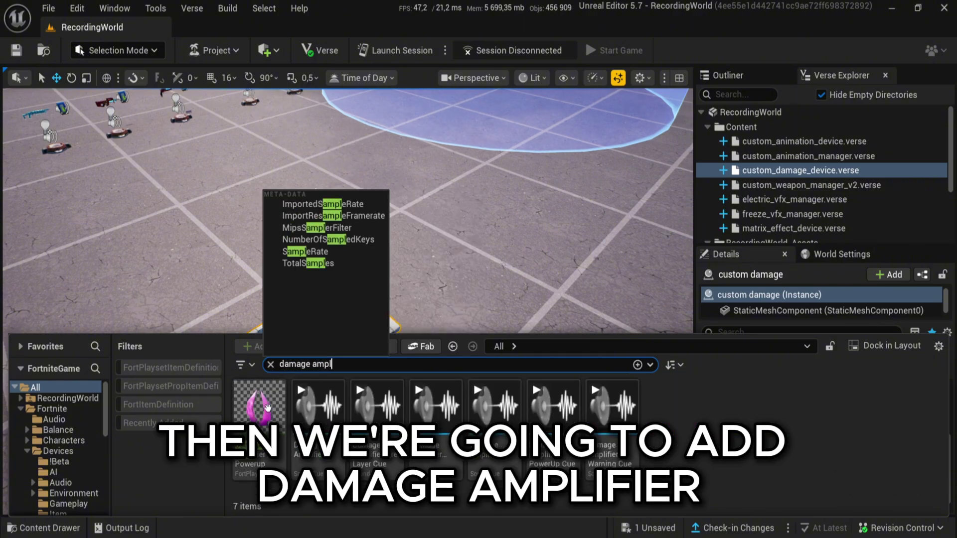
left_click_drag(259, 406, 419, 312)
left_click(392, 398)
key("f")
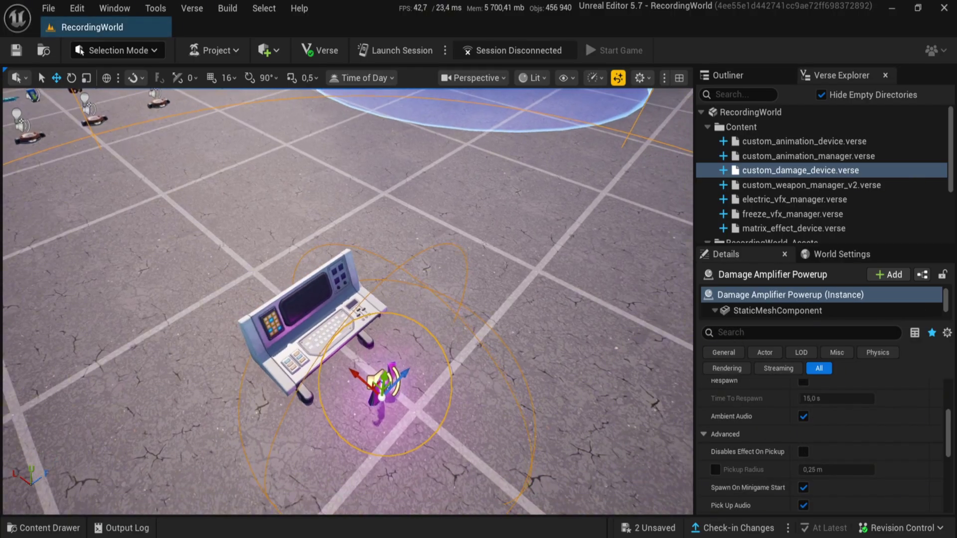
Enable Infinite Effect Duration and Respawn on the damage amplifier, with Time To Respawn set to 0 s.
scroll(781, 434, "up", 5)
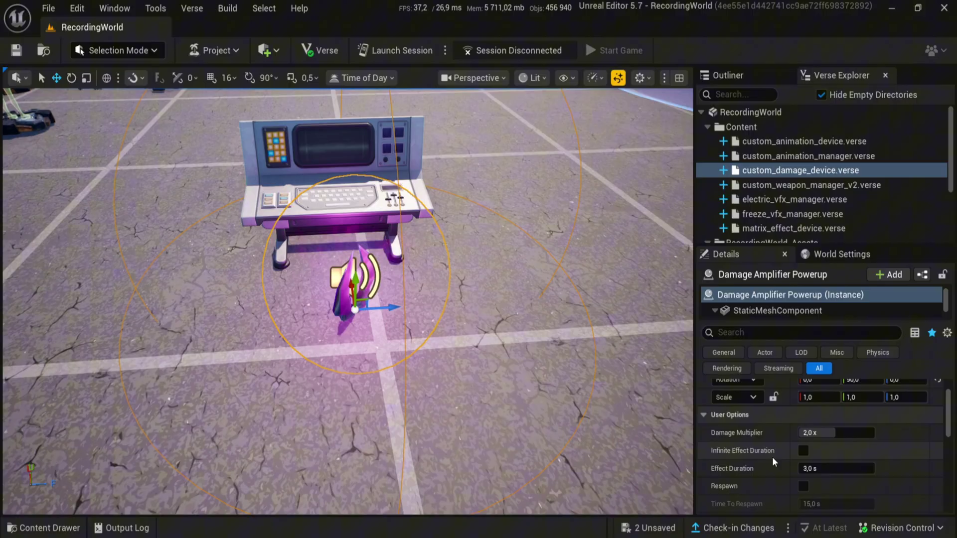
scroll(765, 437, "down", 1)
left_click(801, 430)
scroll(798, 427, "down", 1)
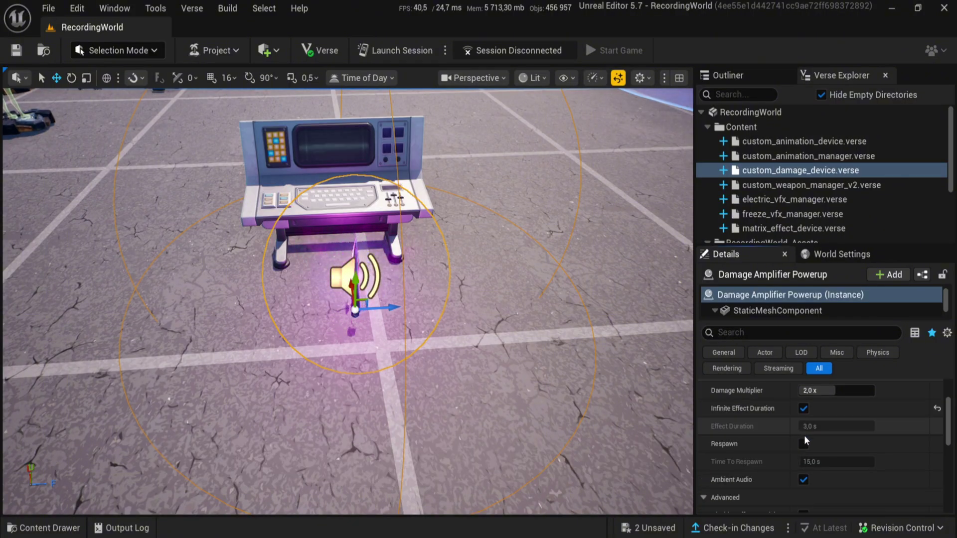
left_click(803, 444)
left_click(838, 461)
type("0")
key("Return")
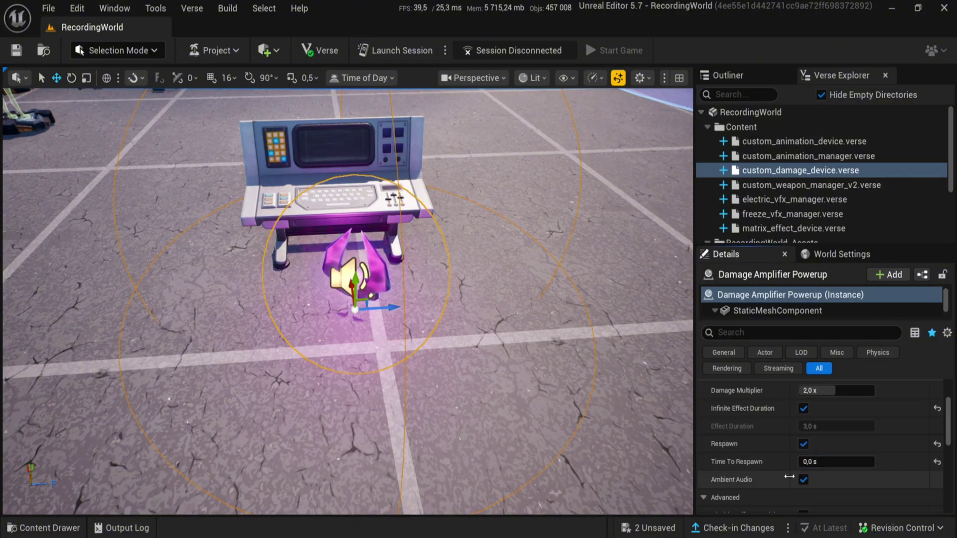
Enable Persist on Elimination for the amplifier, set Effects to None, and turn off Ambient Audio and Affects Damage Cap.
scroll(800, 442, "down", 6)
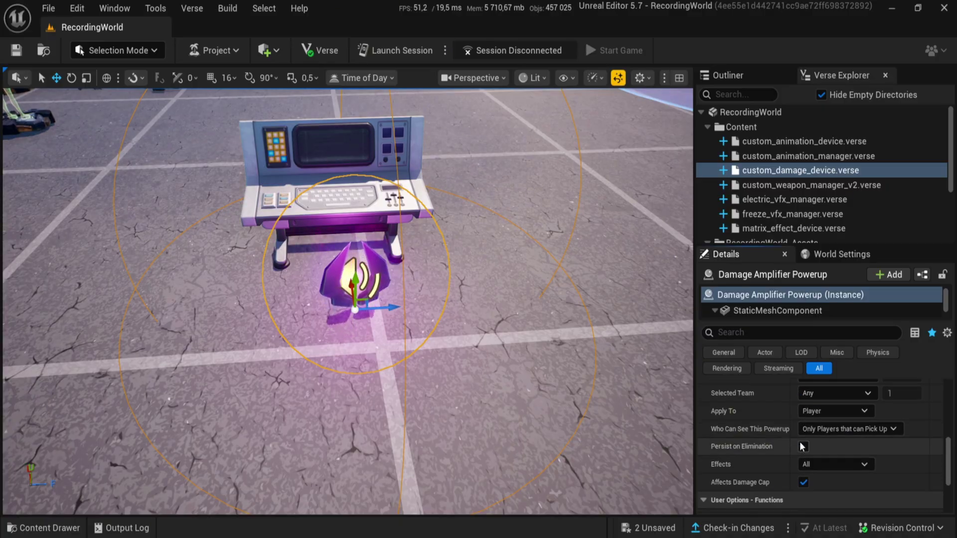
scroll(800, 442, "down", 1)
left_click(830, 444)
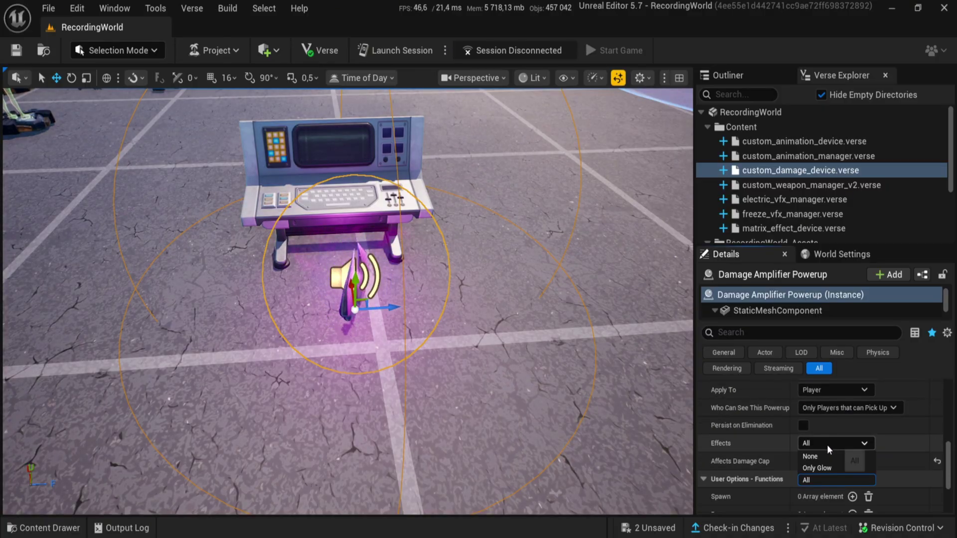
left_click(822, 456)
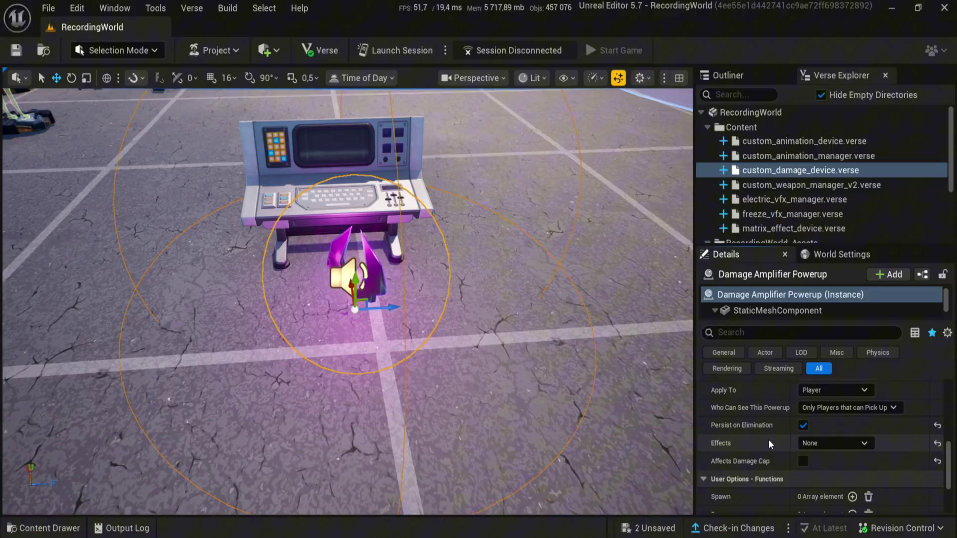
scroll(769, 440, "up", 6)
scroll(760, 441, "down", 1)
scroll(760, 441, "down", 1)
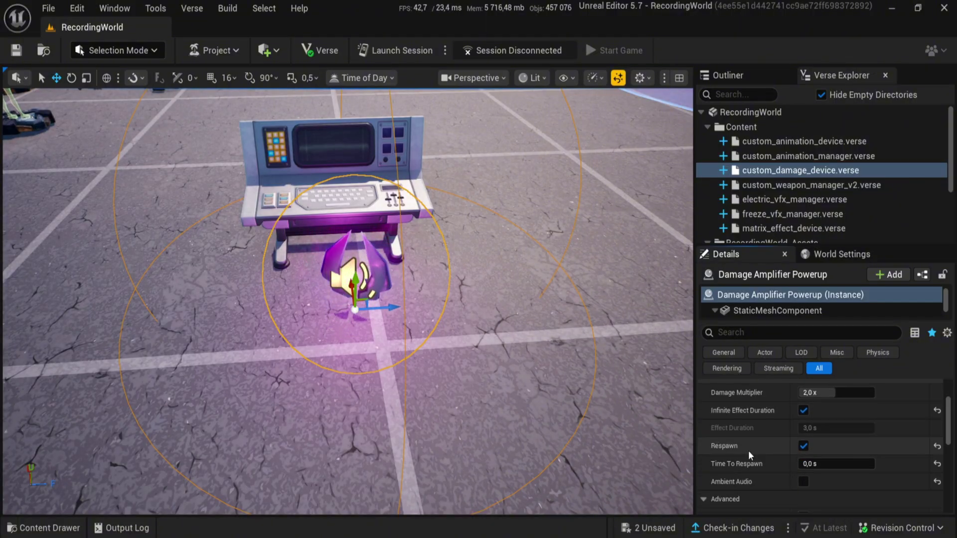
Duplicate the damage amplifier beside the original with a Damage Multiplier of 1, and save all modified content.
left_click_drag(384, 309, 544, 298)
scroll(776, 424, "up", 1)
scroll(776, 424, "up", 1)
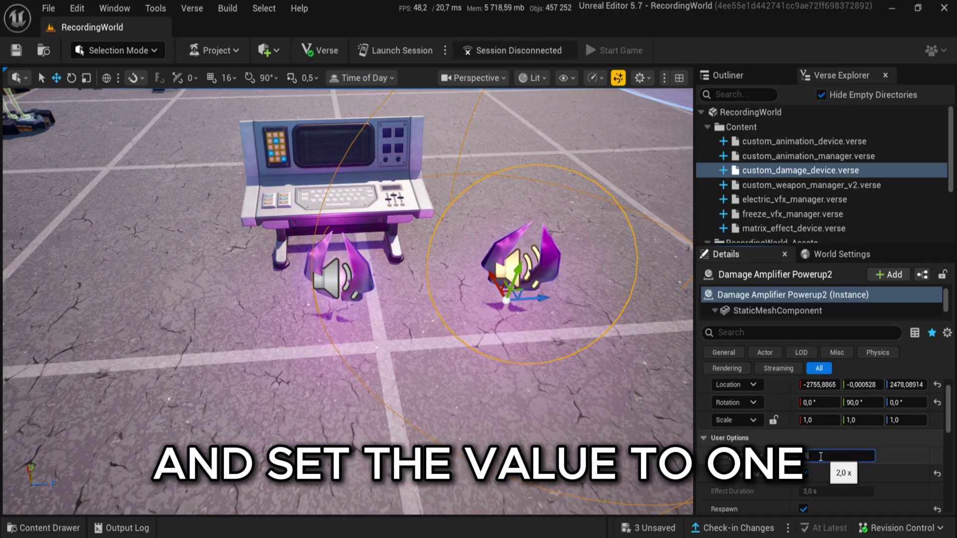
type("1")
key("Return")
left_click(648, 529)
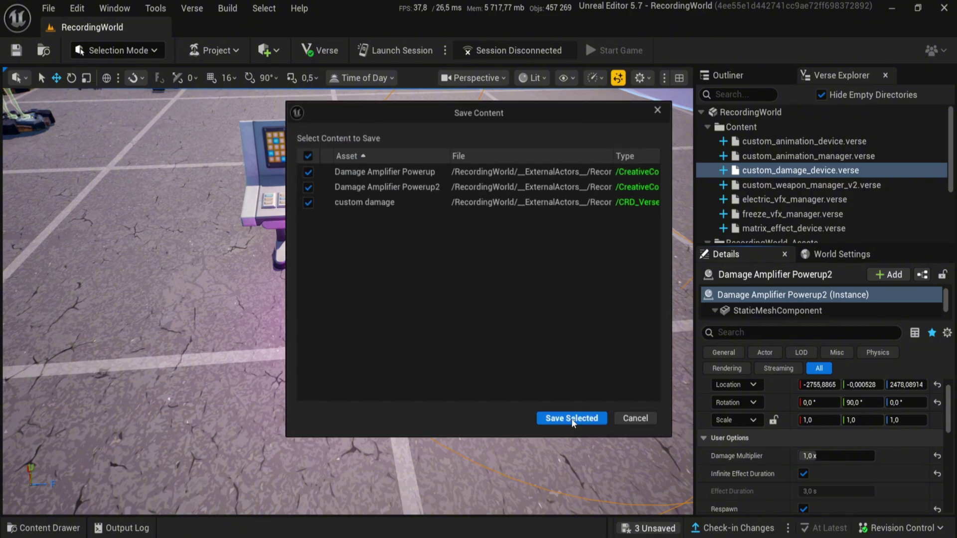
left_click(569, 421)
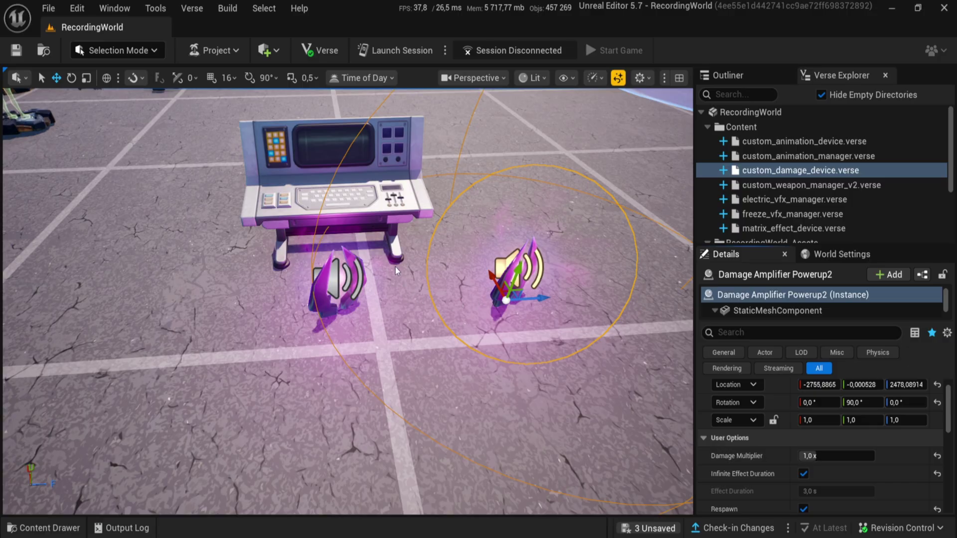
Assign the original amplifier to the custom damage device's DamageAmplifier field and the duplicate to DefaultDamageAmplifier.
left_click(349, 198)
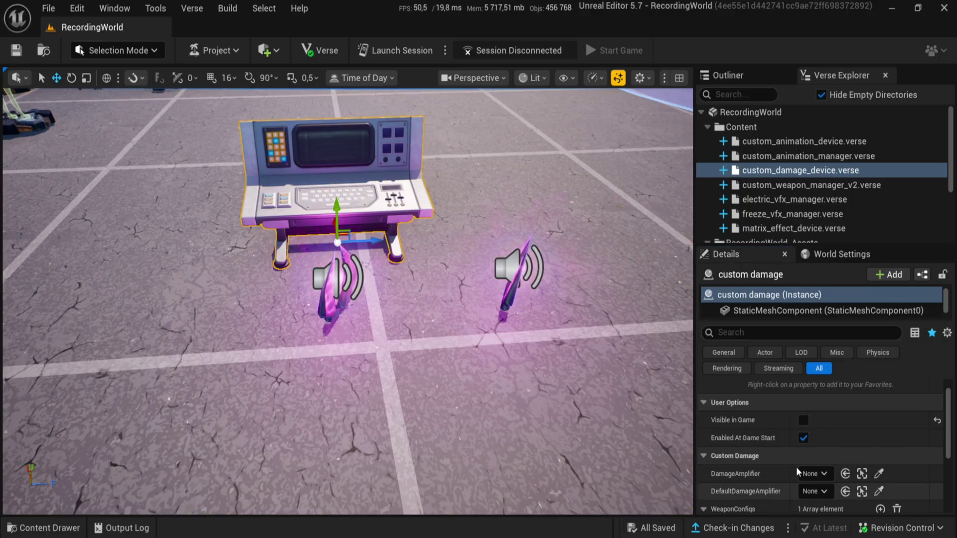
left_click(879, 475)
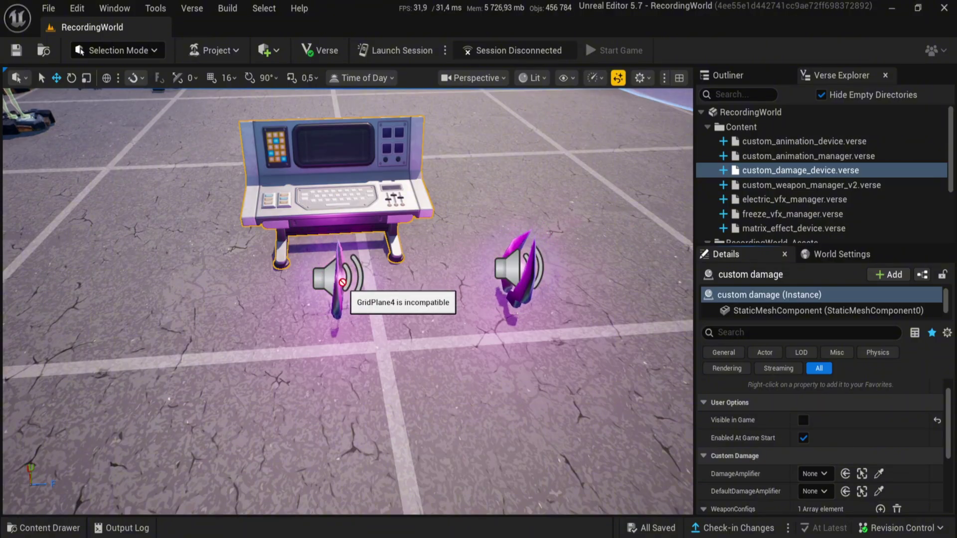
left_click(356, 297)
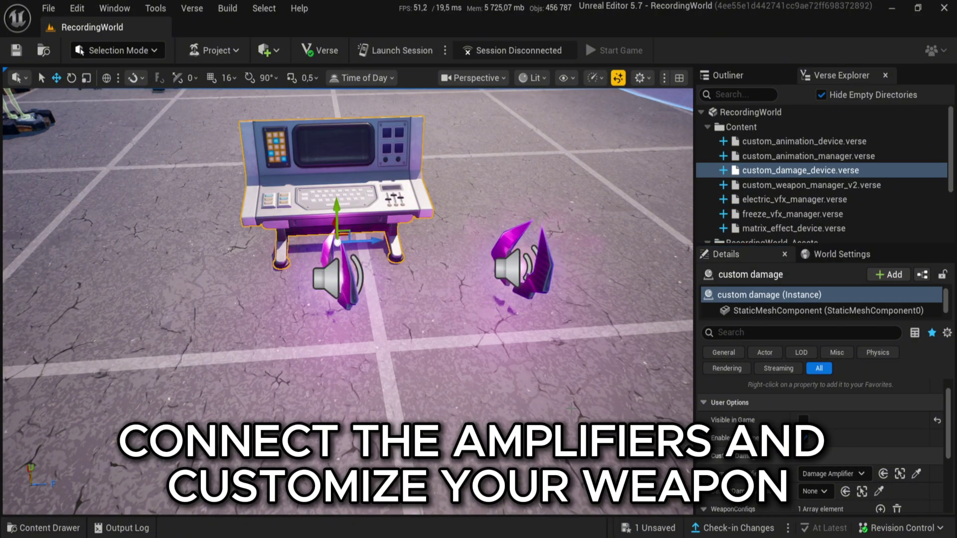
left_click(879, 492)
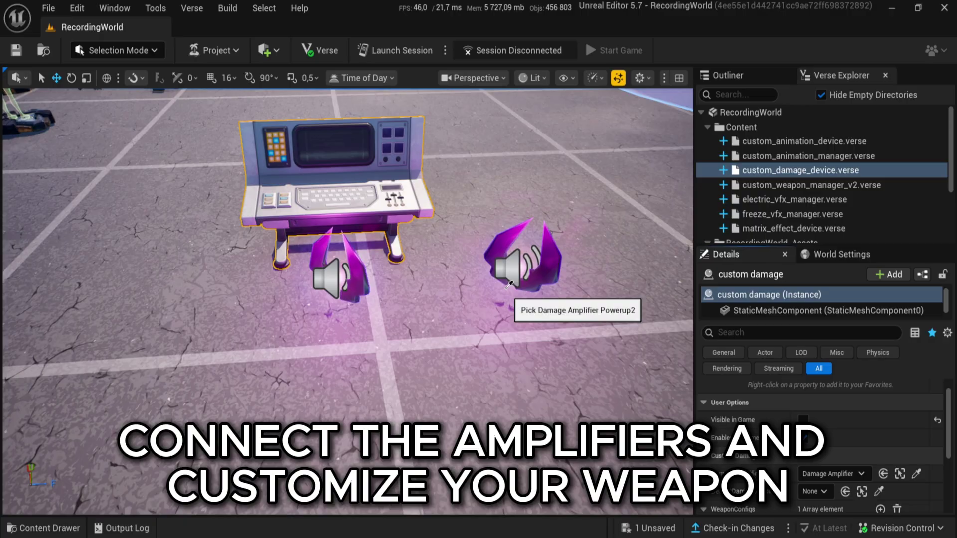
left_click(544, 289)
scroll(789, 456, "down", 8)
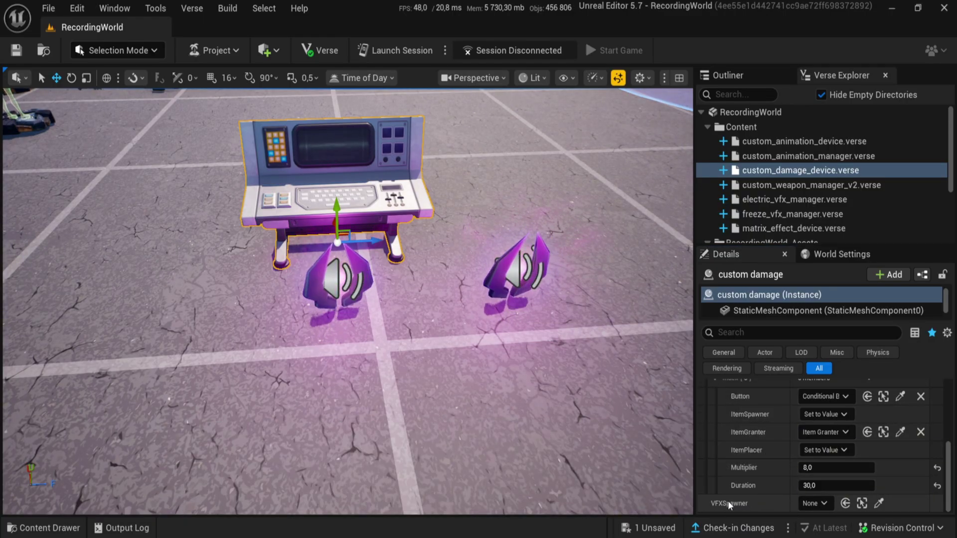
scroll(762, 457, "up", 5)
scroll(789, 456, "up", 3)
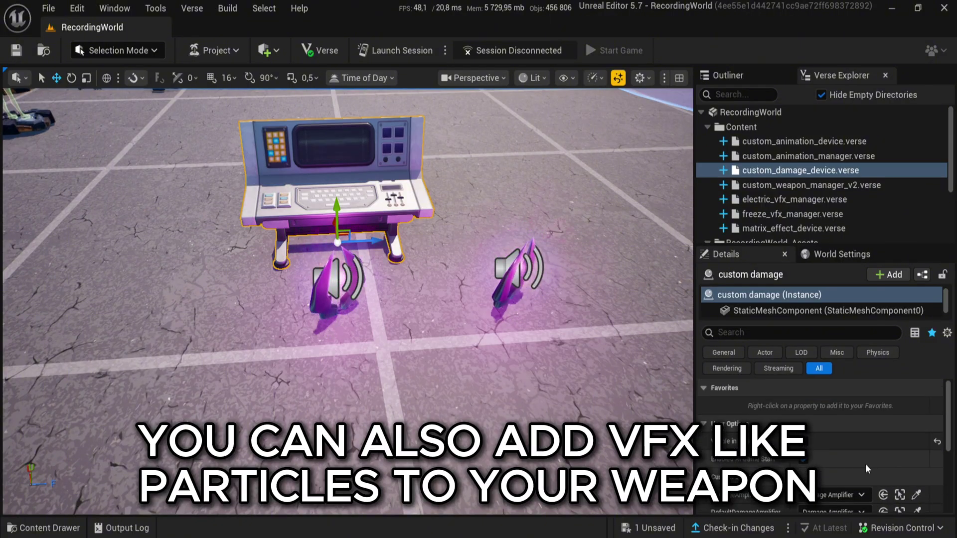
Select the sentry in the level and slightly reduce its Range.
right_click_drag(449, 309, 481, 232)
key("s")
key("s")
key("w")
left_click(451, 221)
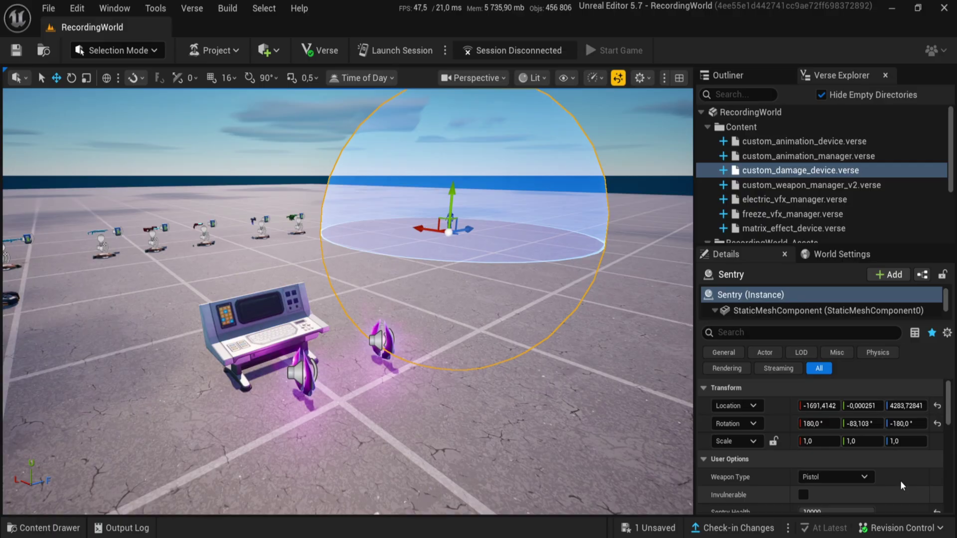
scroll(799, 449, "down", 5)
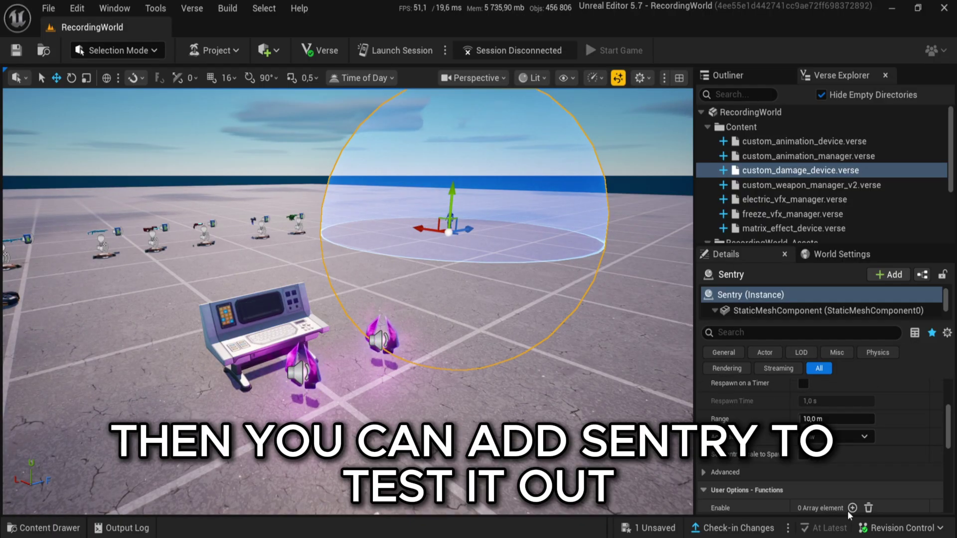
scroll(766, 448, "up", 1)
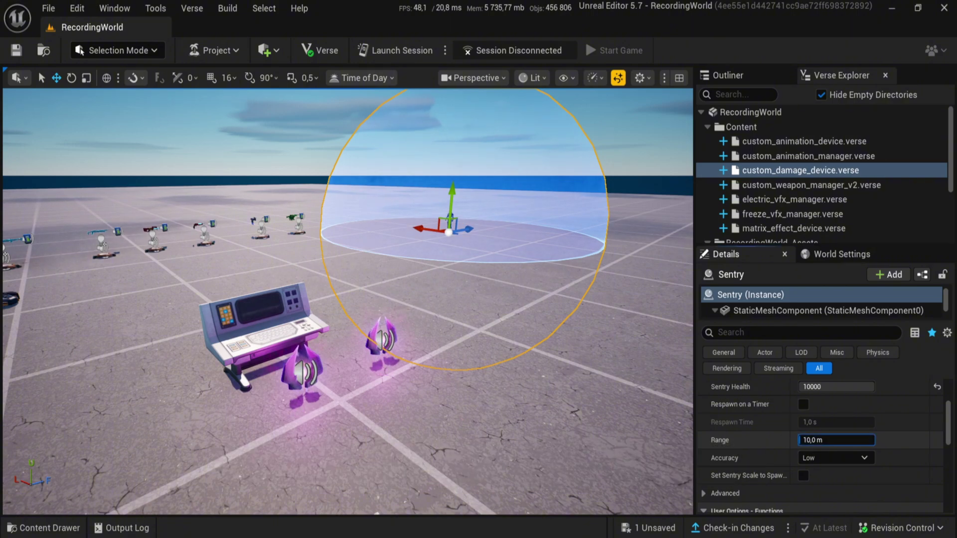
left_click_drag(817, 441, 811, 440)
scroll(770, 464, "down", 5)
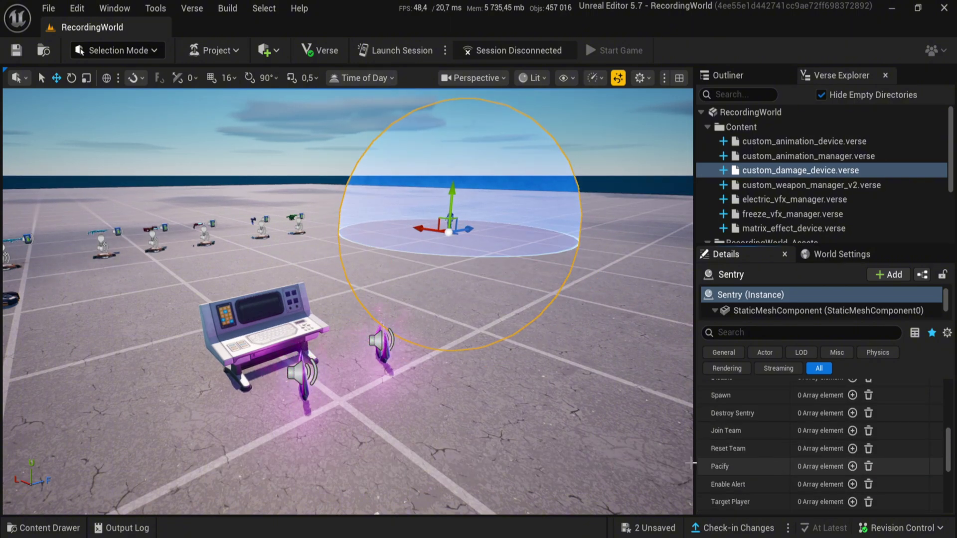
scroll(764, 480, "up", 8)
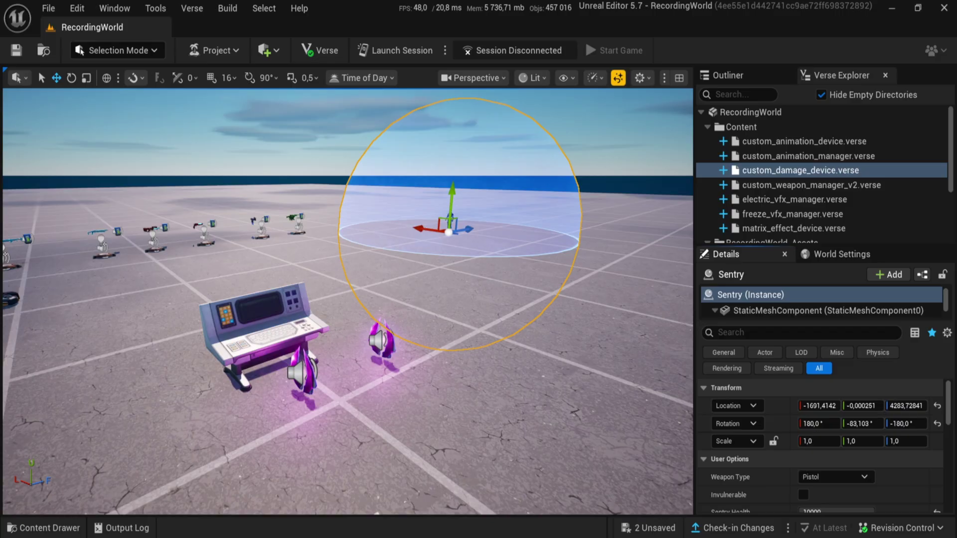
Review the custom damage device's amplifier fields, weapon configuration and VFXSpawner setting.
right_click_drag(358, 166, 305, 187)
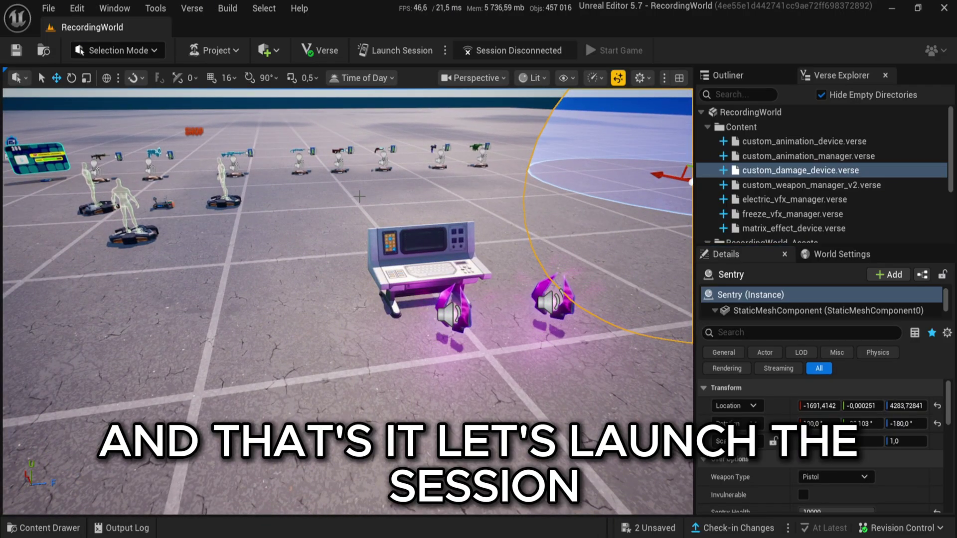
left_click(290, 220)
right_click_drag(418, 271, 412, 261)
left_click(440, 302)
scroll(876, 468, "down", 3)
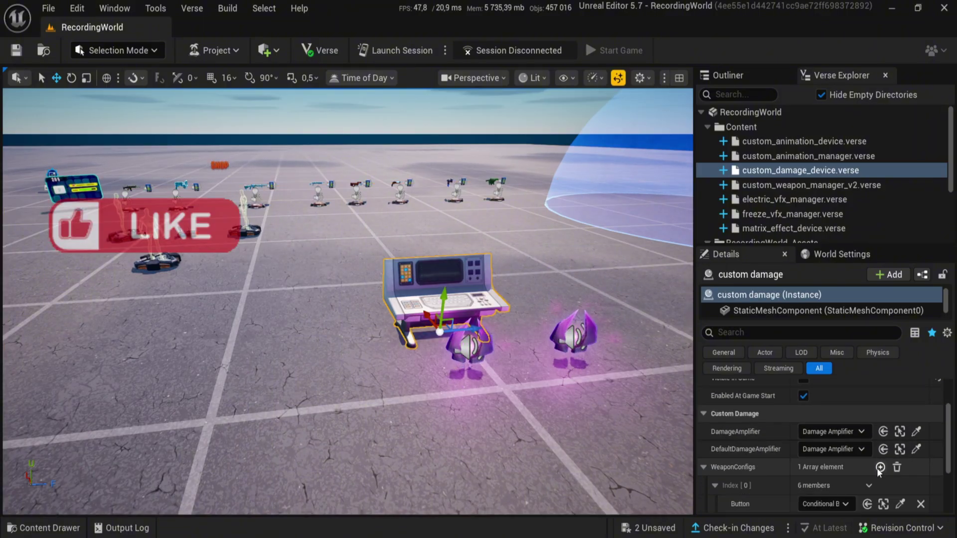
scroll(754, 442, "down", 4)
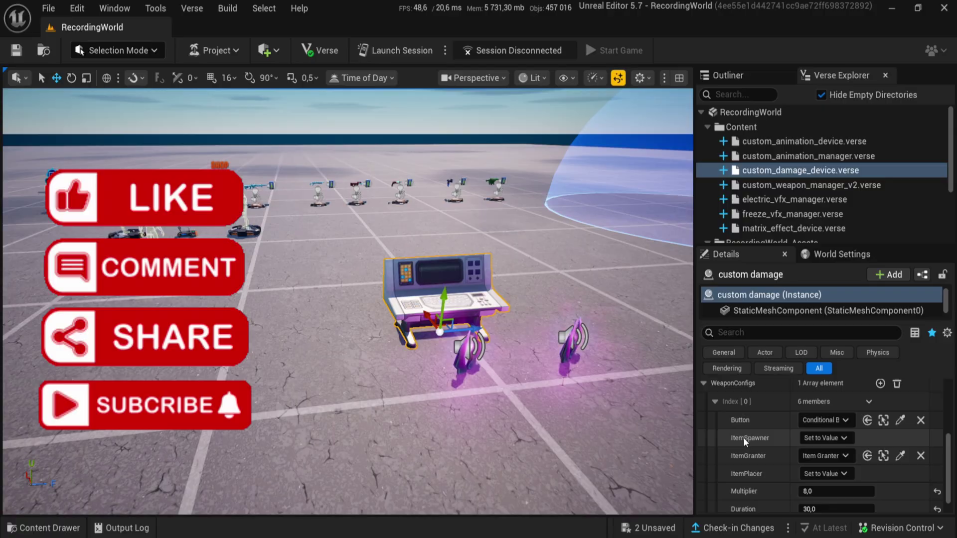
scroll(743, 438, "down", 1)
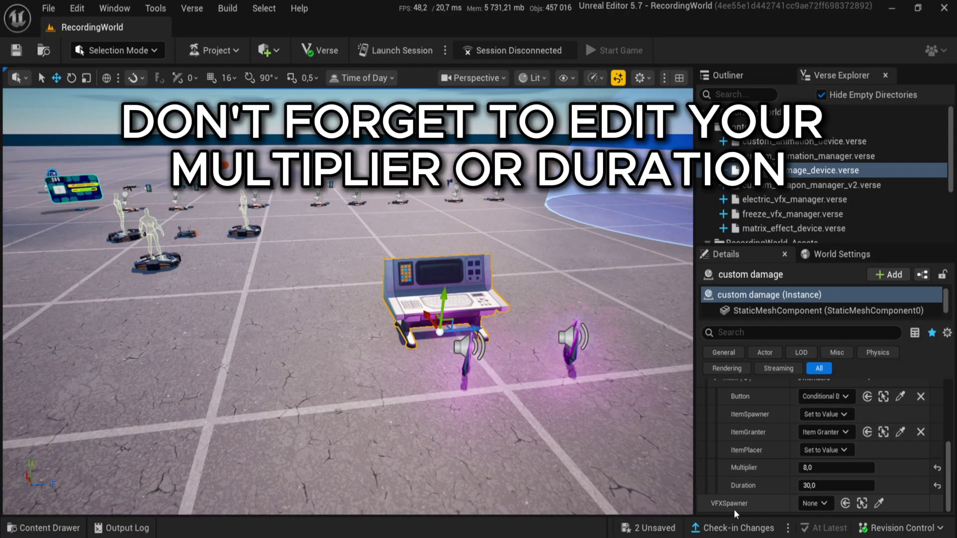